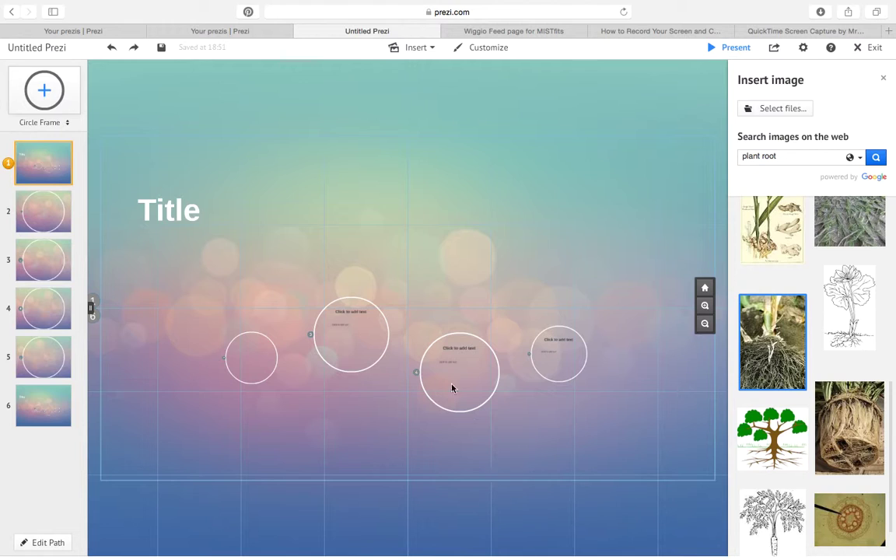
Step: Replace the placeholder title on the first path point with "Part of a Plant"
left_click(50, 165)
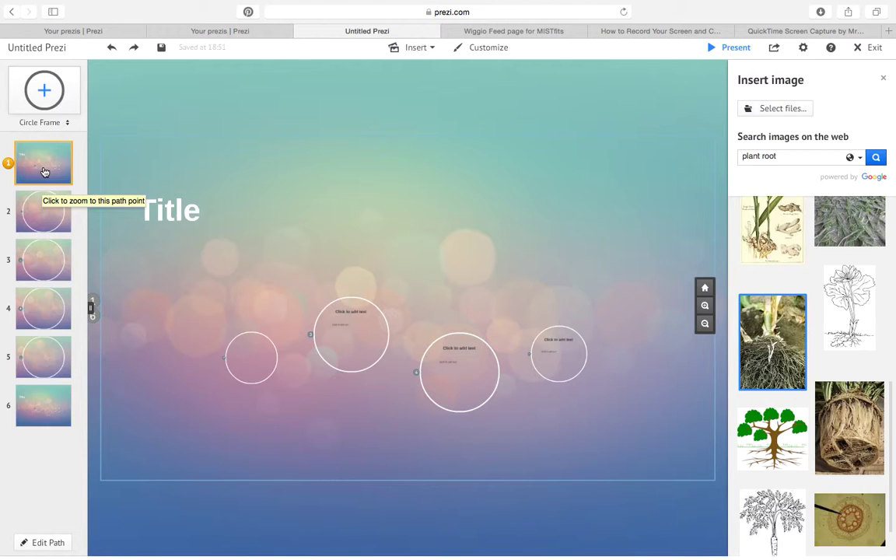
left_click(50, 161)
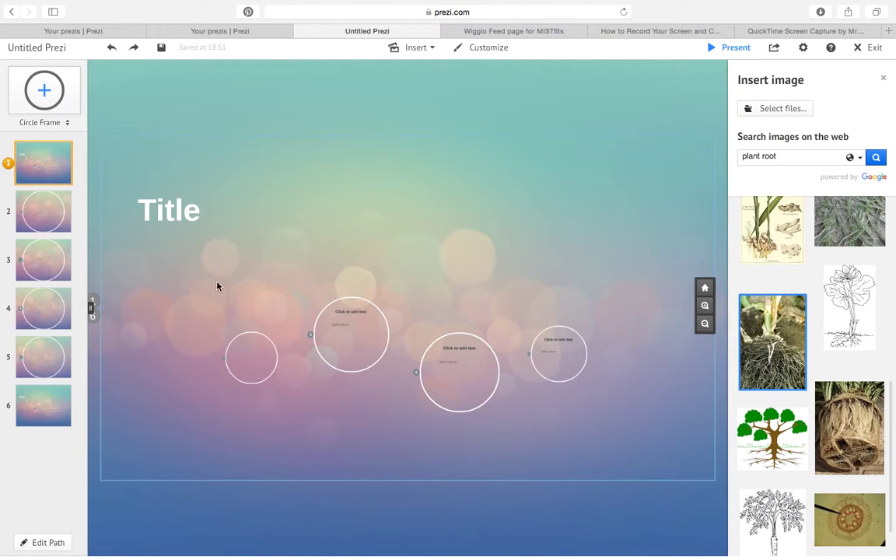
left_click(213, 216)
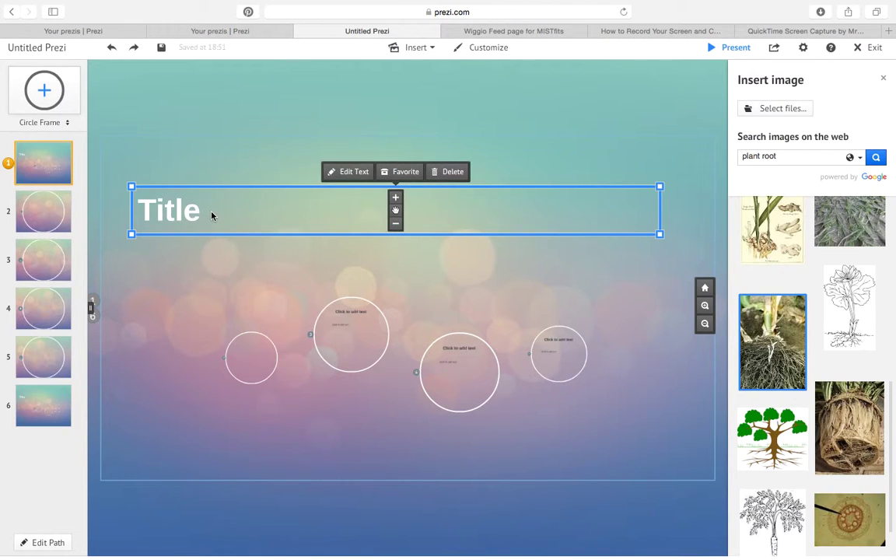
left_click(212, 216)
left_click_drag(212, 217, 138, 207)
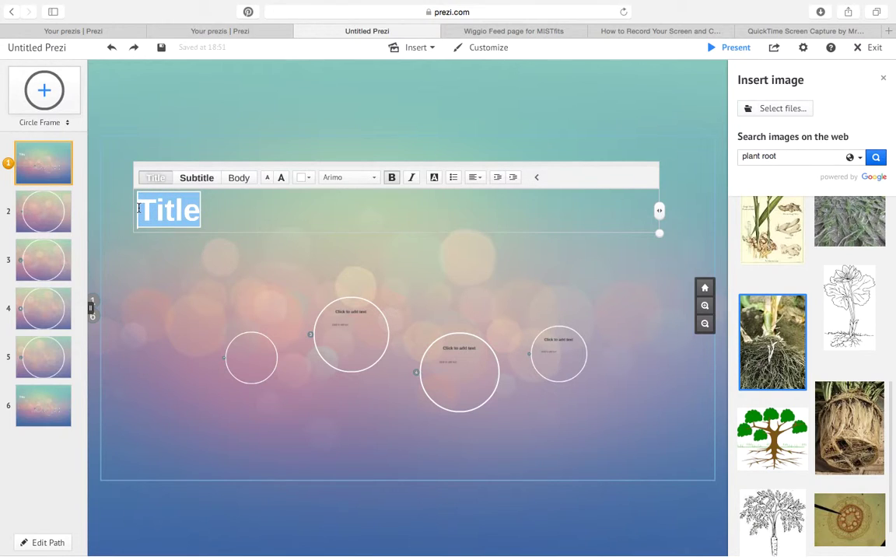
type("Part of a")
key("BackSpace")
key("BackSpace")
type("a Plant")
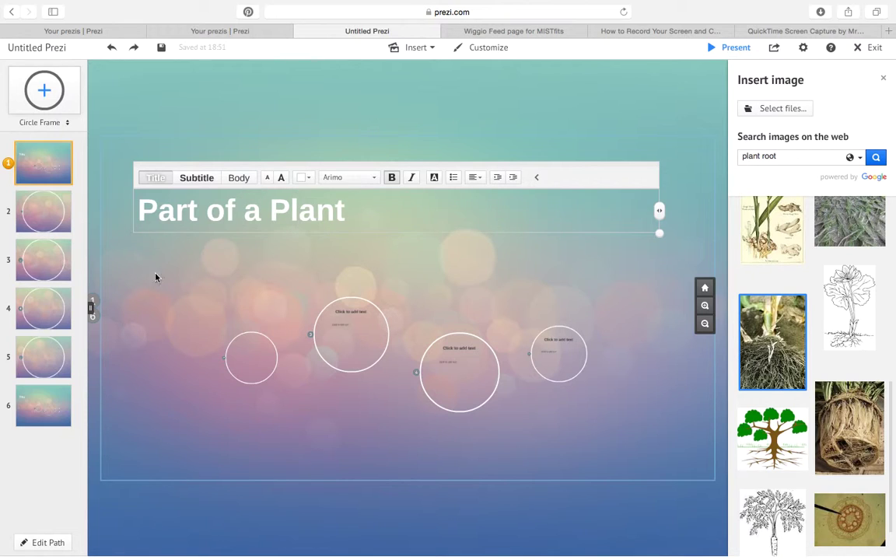
left_click(204, 292)
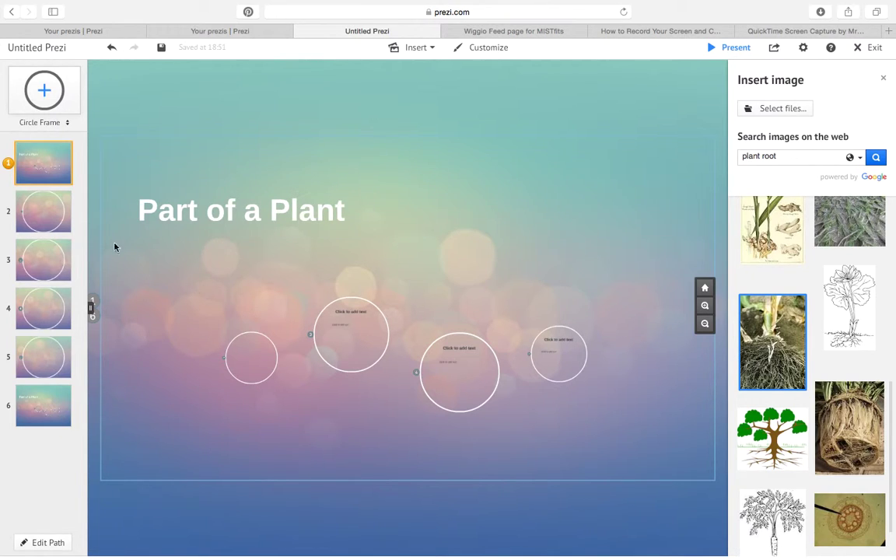
Step: Go to the second path point and add the text "Roots" inside its circle frame
left_click(254, 356)
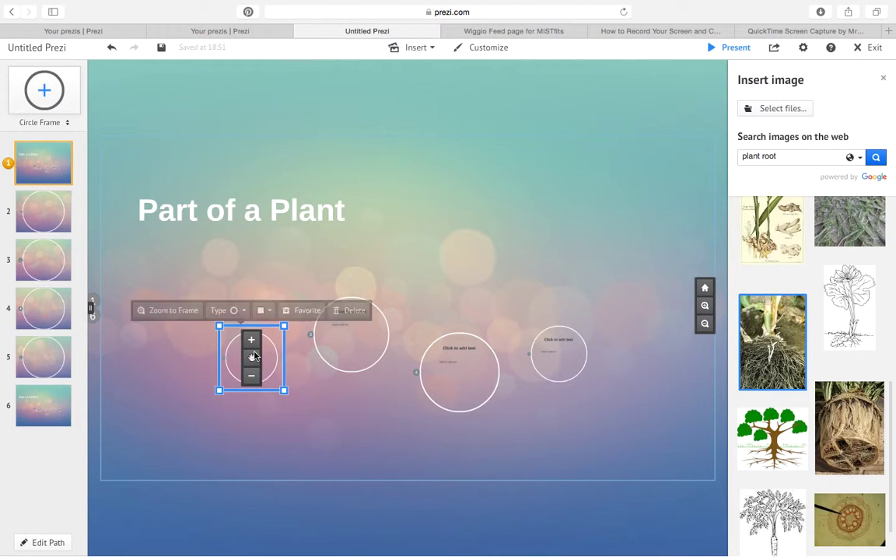
left_click(188, 239)
left_click(57, 209)
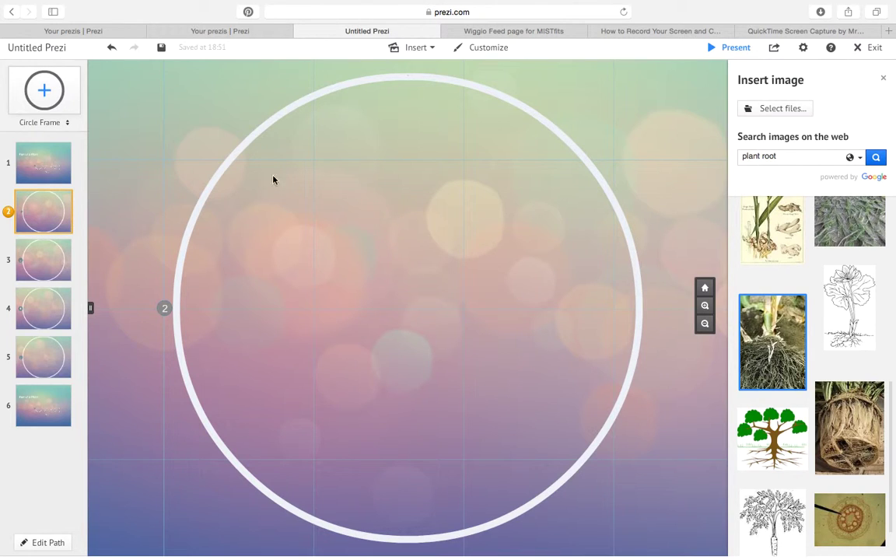
left_click(432, 50)
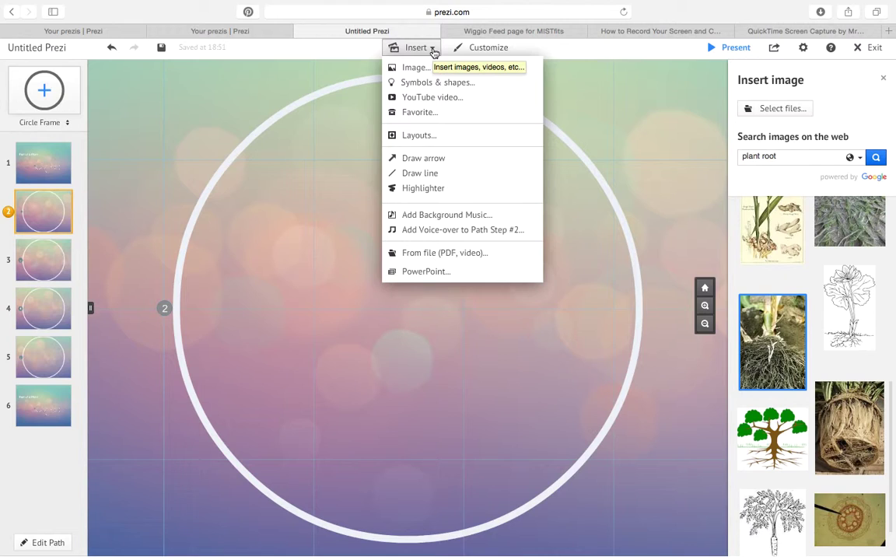
left_click(350, 260)
double_click(348, 261)
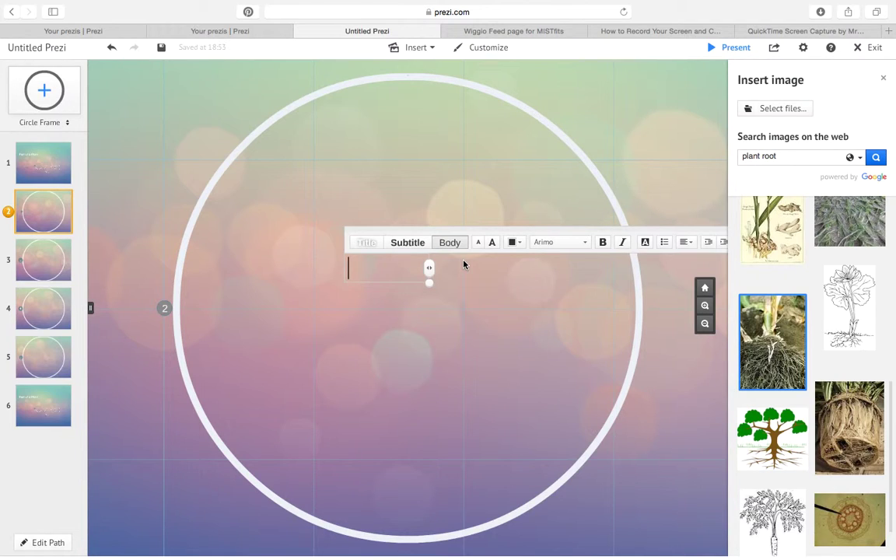
type("Roots")
Step: Enlarge the "Roots" text by four size steps and move it to the upper middle of the circle
left_click(493, 243)
left_click(493, 243)
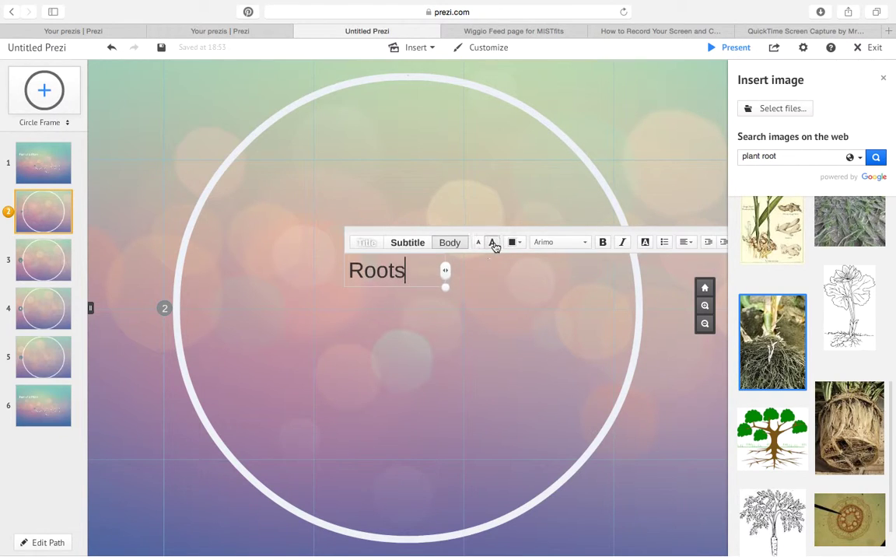
left_click(493, 243)
left_click(493, 243)
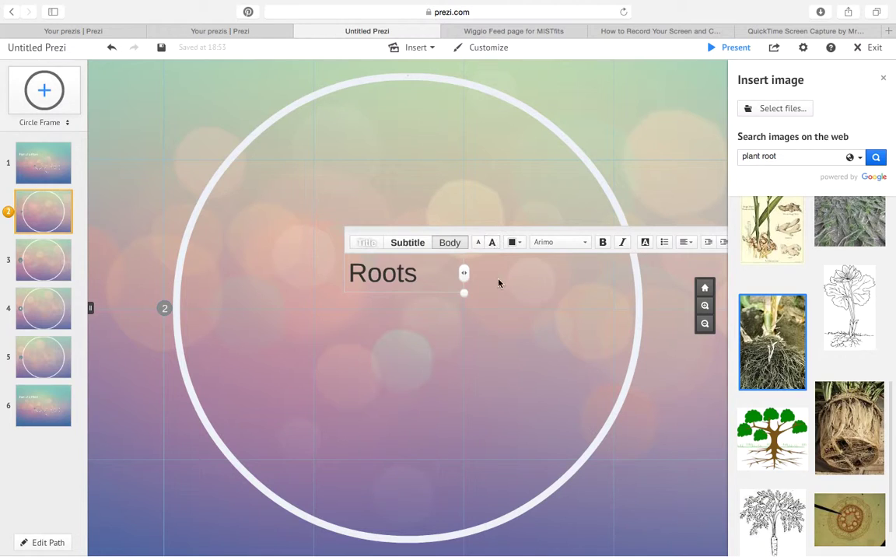
left_click(524, 294)
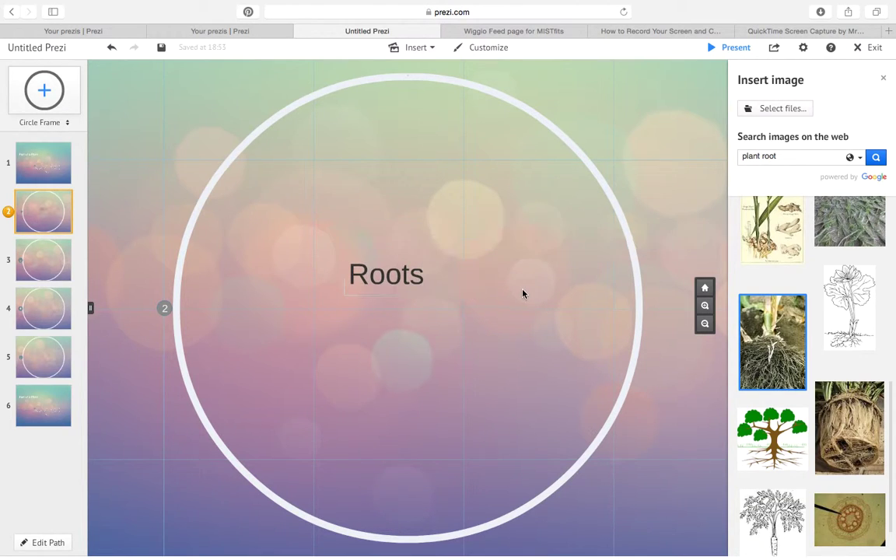
left_click(401, 271)
left_click_drag(386, 274, 404, 184)
left_click(443, 261)
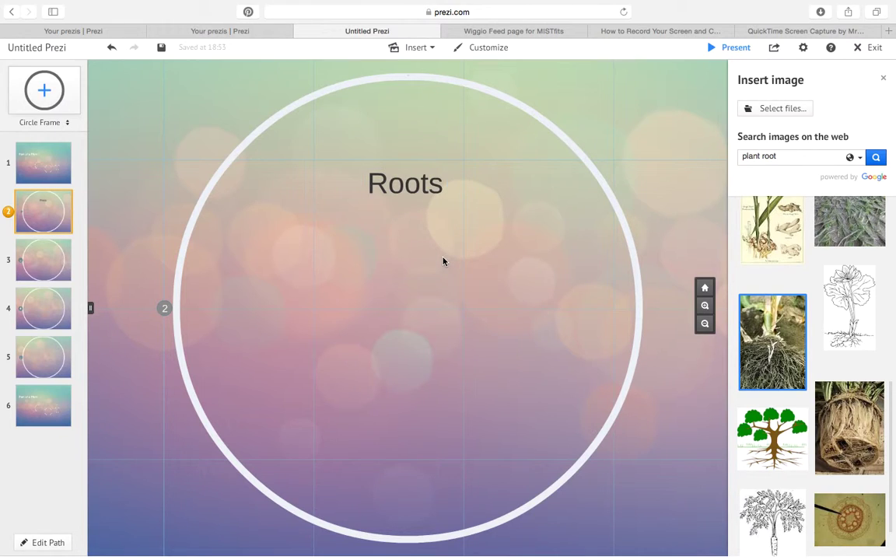
Step: Add a text below the "Roots" heading reading "Roots hold the plant in the soil and give it nutrients."
right_click(381, 263)
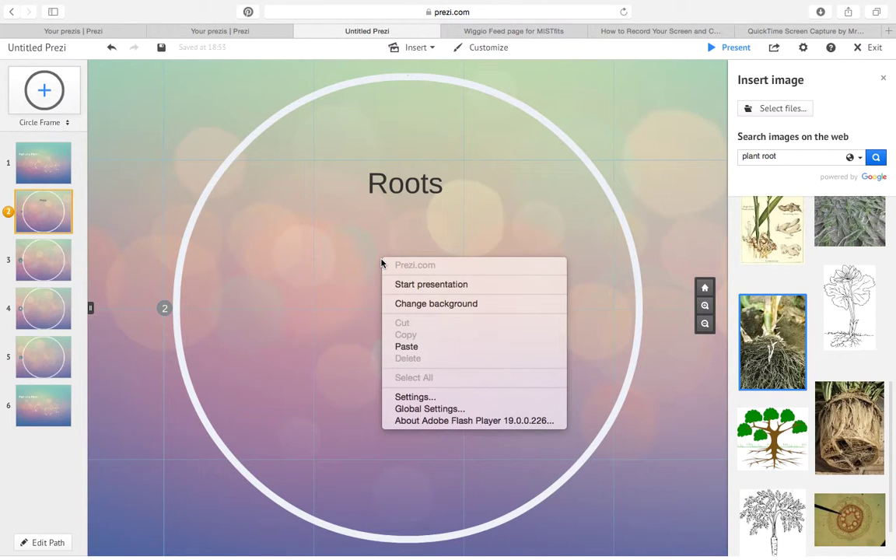
scroll(381, 262, "down", 2)
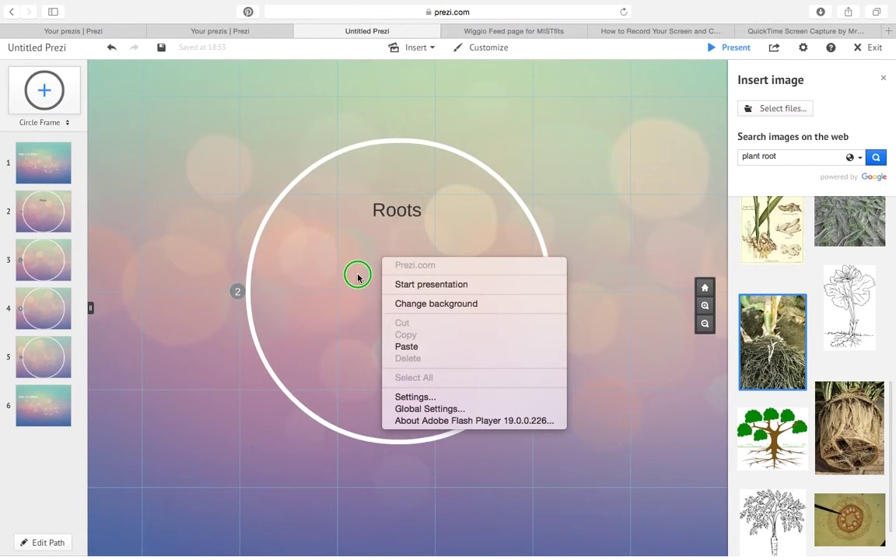
left_click(414, 248)
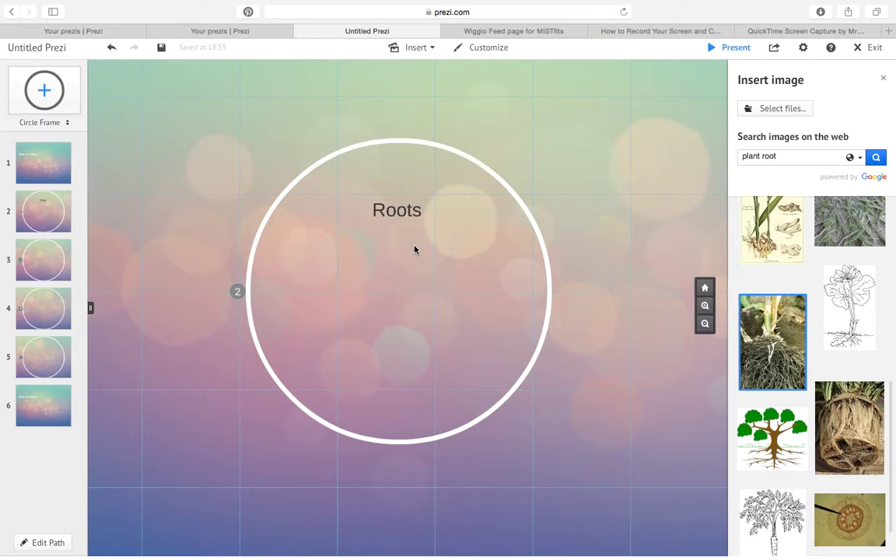
left_click(415, 250)
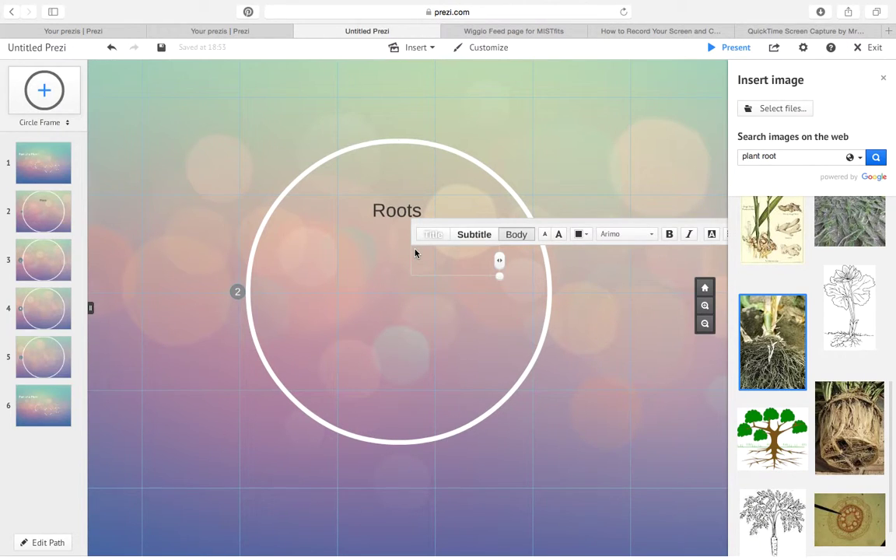
type("Roots hold the plant")
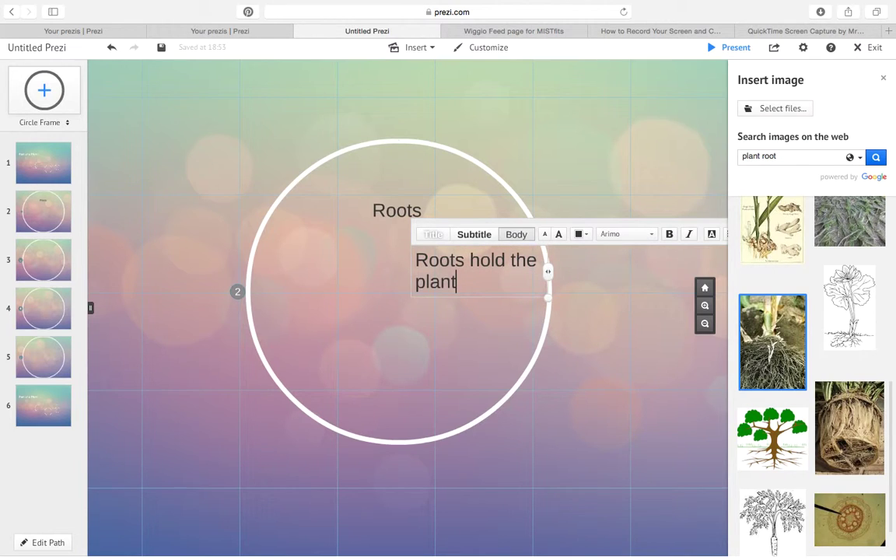
type(" in the")
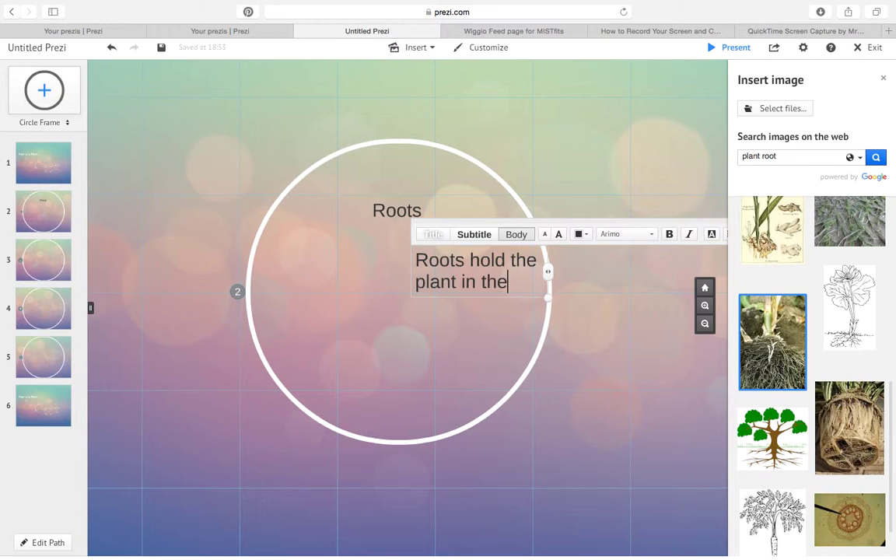
type(" soil and ")
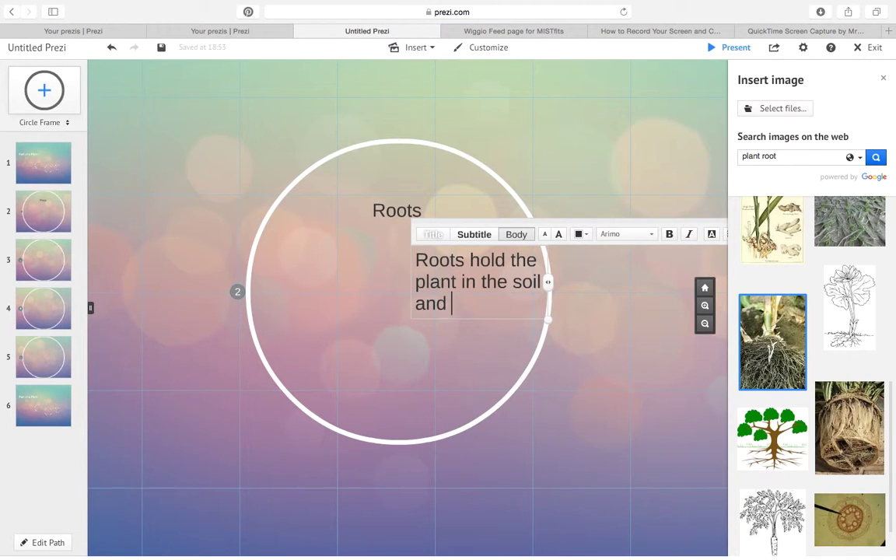
type("give it nutrien")
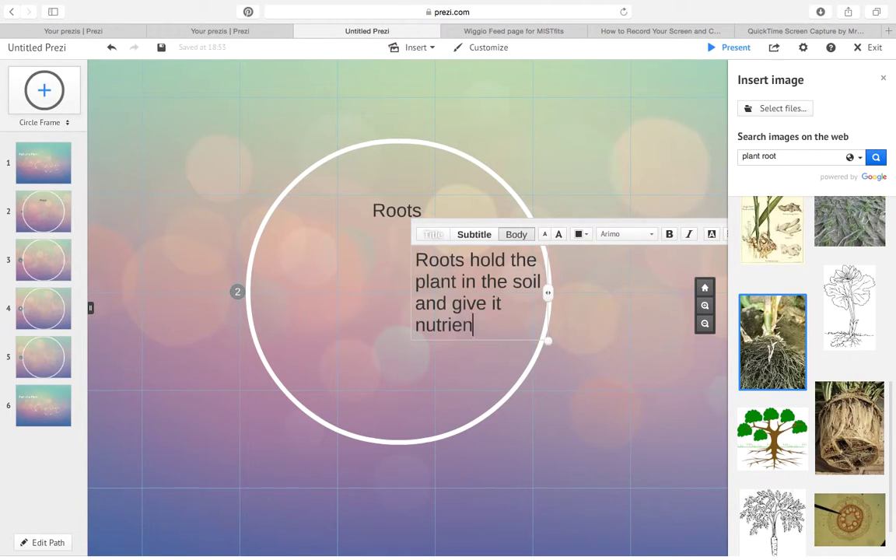
type("ts.")
left_click(438, 371)
Step: Scale up the sentence about roots so it is larger than the "Roots" heading
left_click(436, 287)
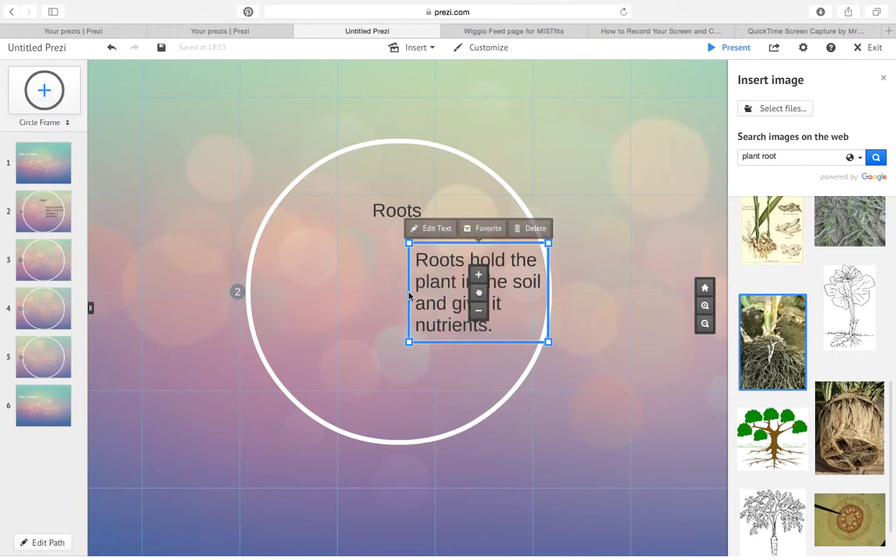
mouse_move(409, 341)
left_mouse_down()
mouse_move(368, 326)
mouse_move(392, 346)
left_mouse_up()
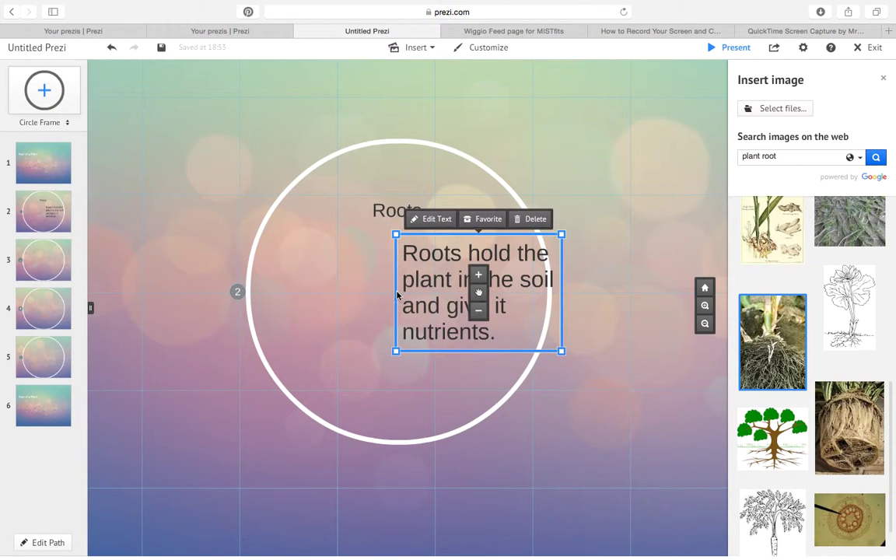
left_click(479, 276)
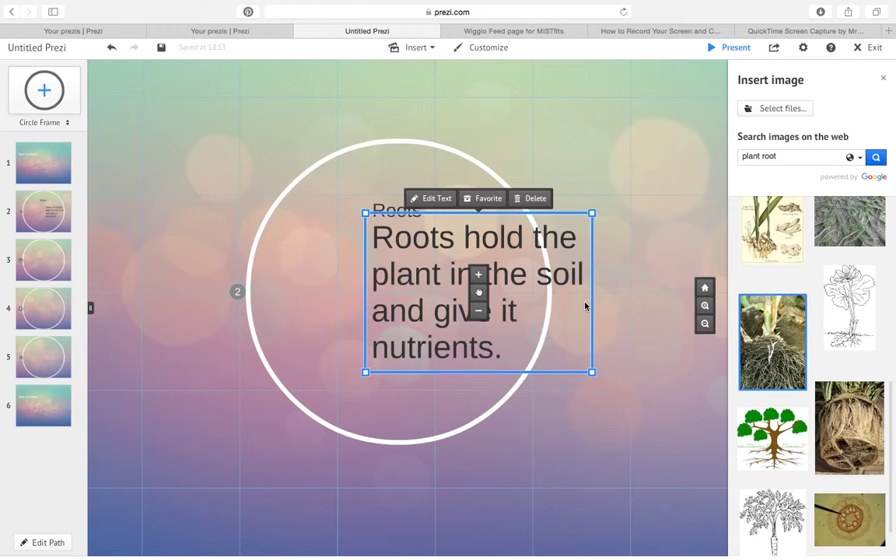
left_click_drag(593, 373, 606, 326)
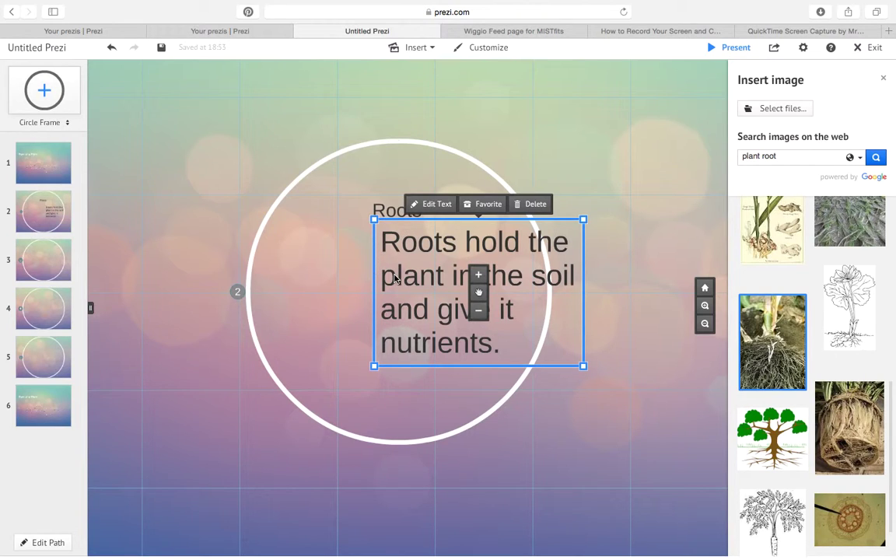
Step: Widen the sentence's text box so it wraps onto three lines, and position it inside the circle below the heading
left_click(447, 206)
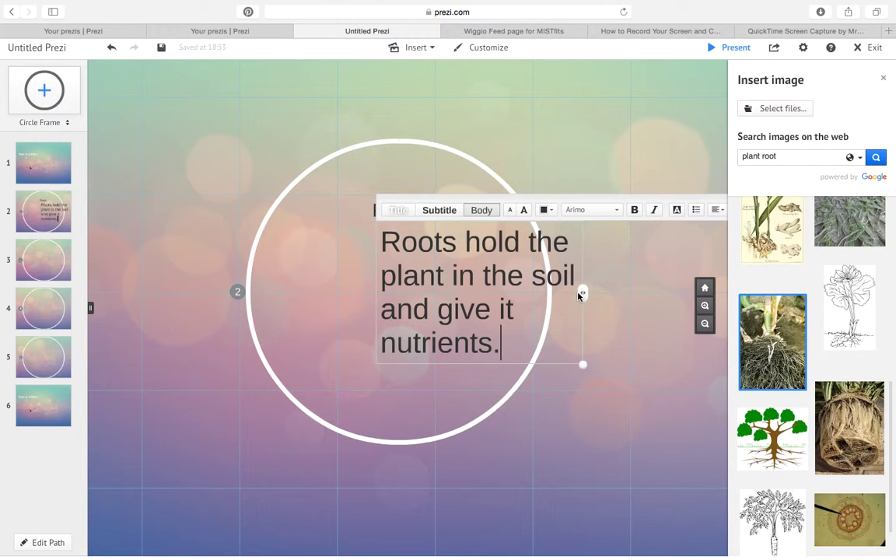
left_click_drag(582, 294, 652, 292)
left_click(470, 376)
left_click(515, 244)
left_click_drag(512, 248, 406, 261)
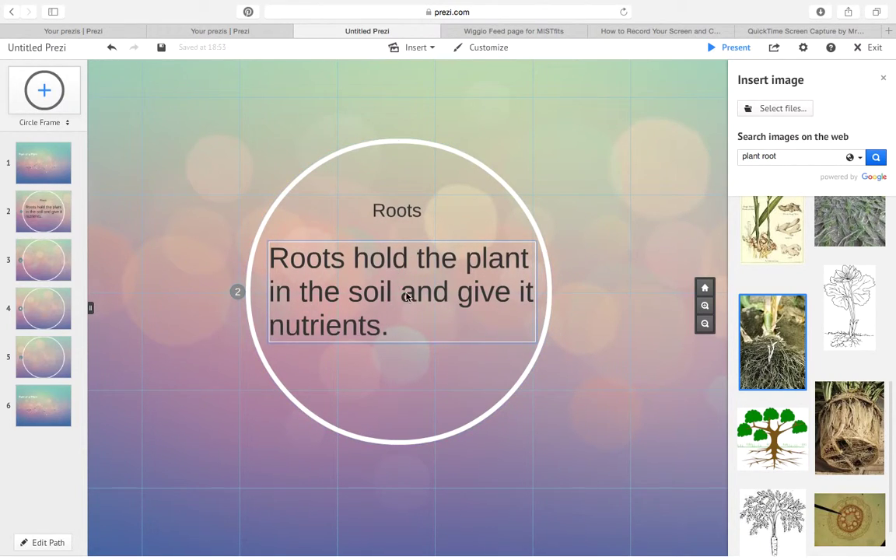
Step: Reduce the font size of the whole sentence about roots by four steps
right_click(405, 297)
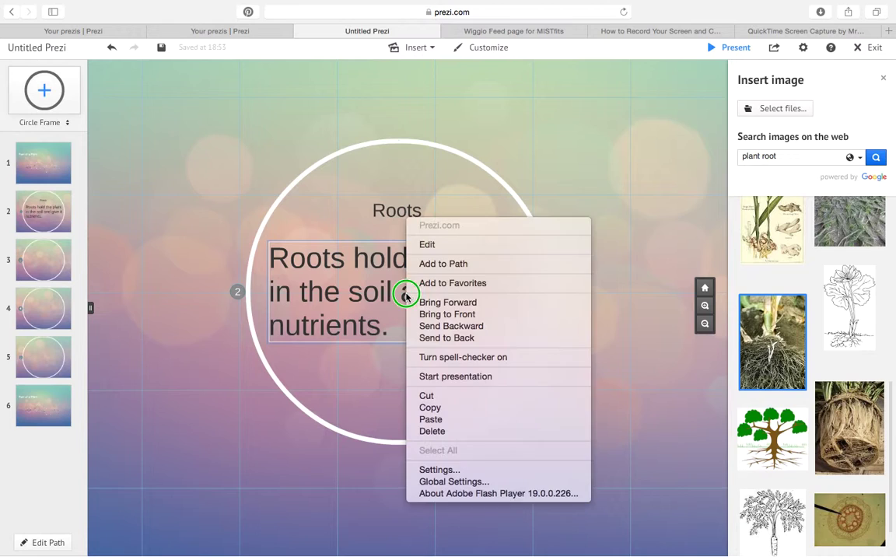
left_click(443, 246)
left_click_drag(389, 325, 276, 222)
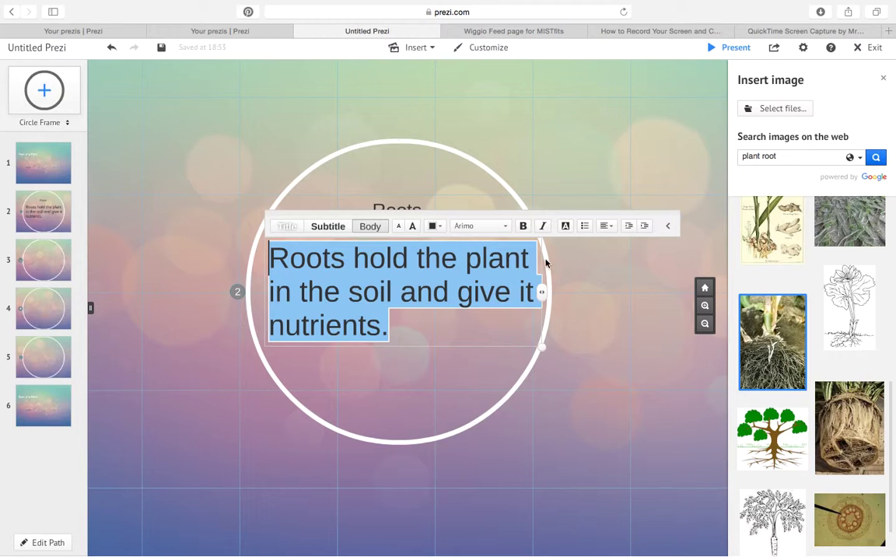
left_click(398, 228)
left_click(401, 228)
left_click(402, 229)
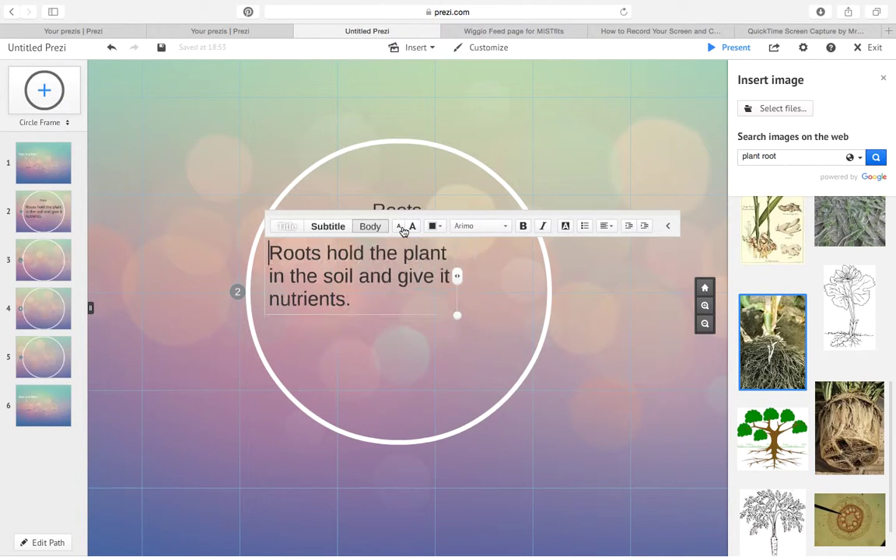
left_click(402, 229)
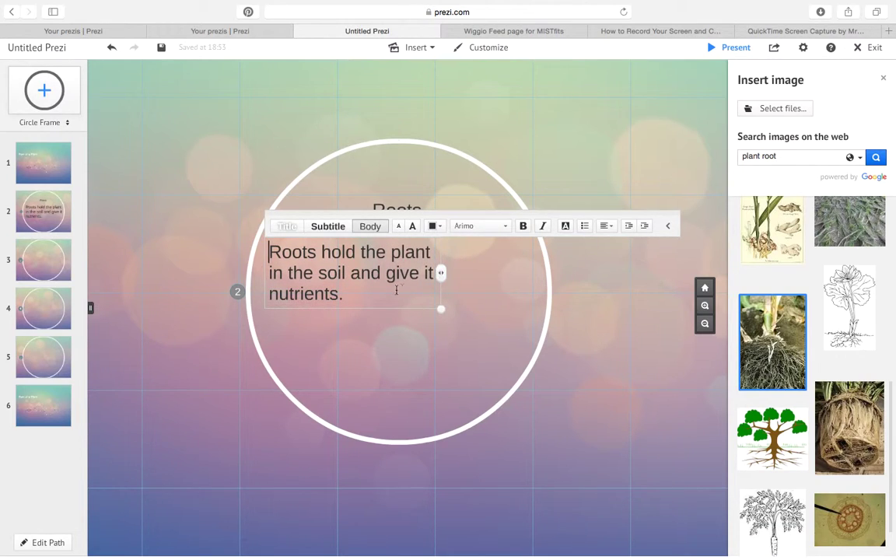
Step: Change the colour of the sentence about roots to dark green and finish editing it
left_click(440, 226)
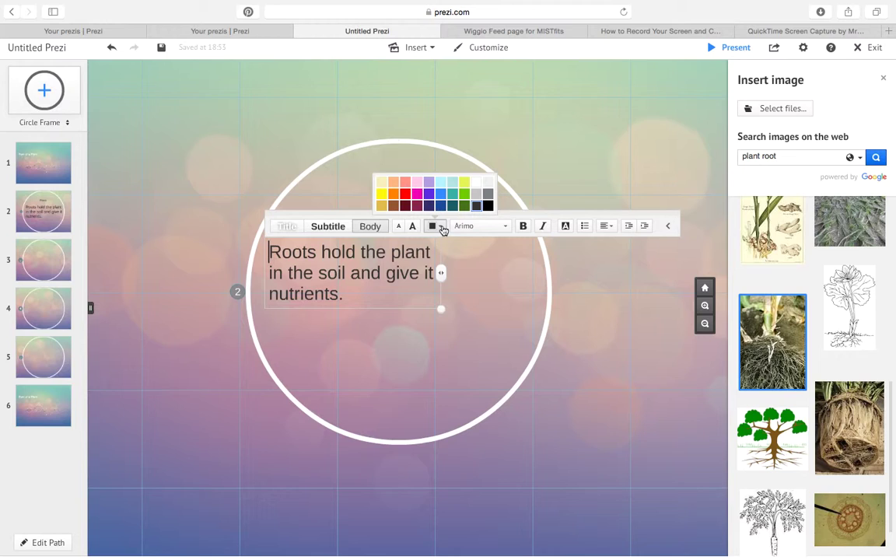
left_click(467, 207)
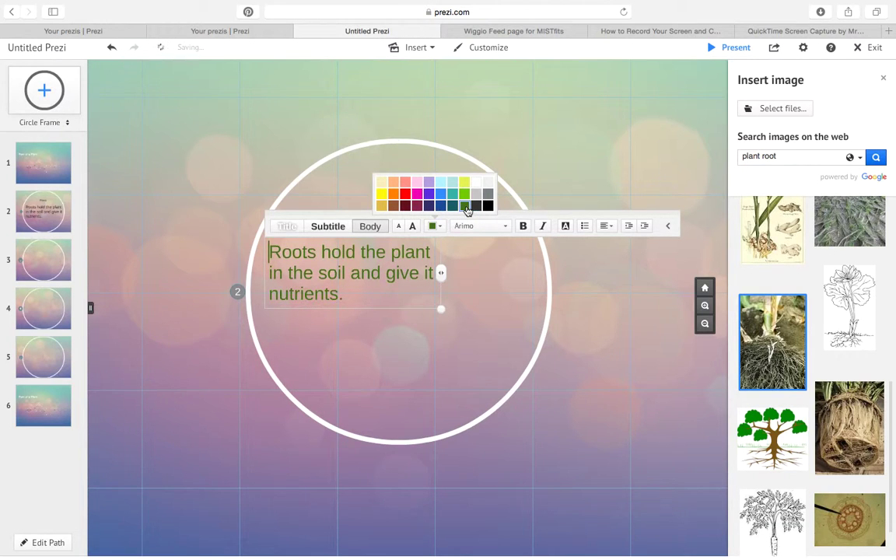
left_click(493, 359)
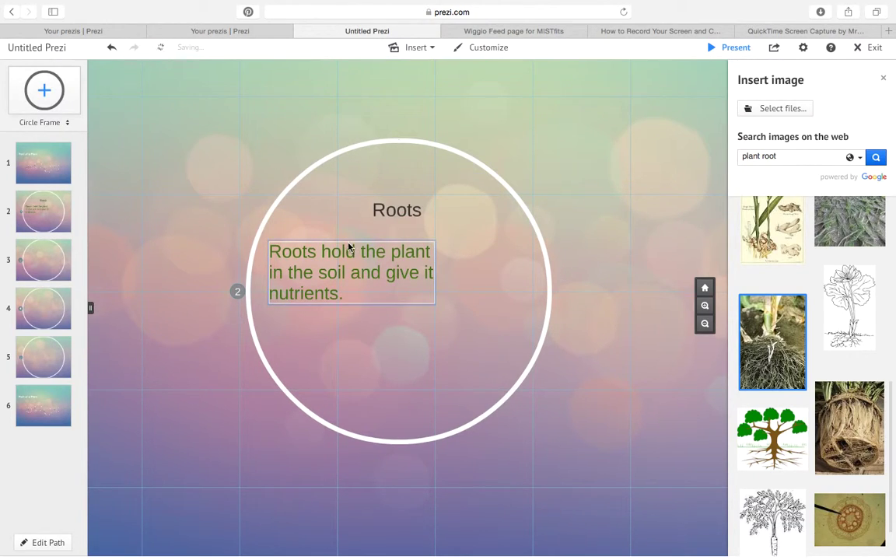
Step: Move the green sentence about roots so it is centred below the "Roots" heading inside the circle
left_click(348, 273)
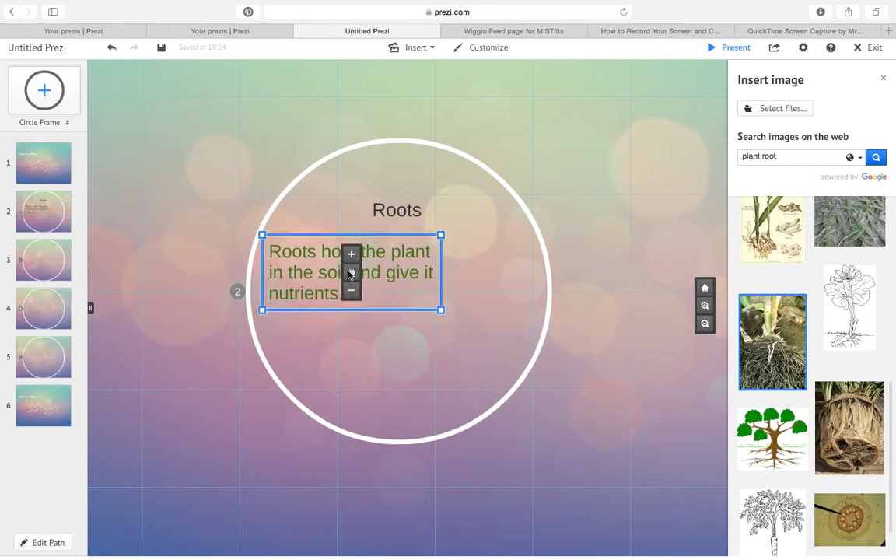
left_click_drag(351, 269, 402, 268)
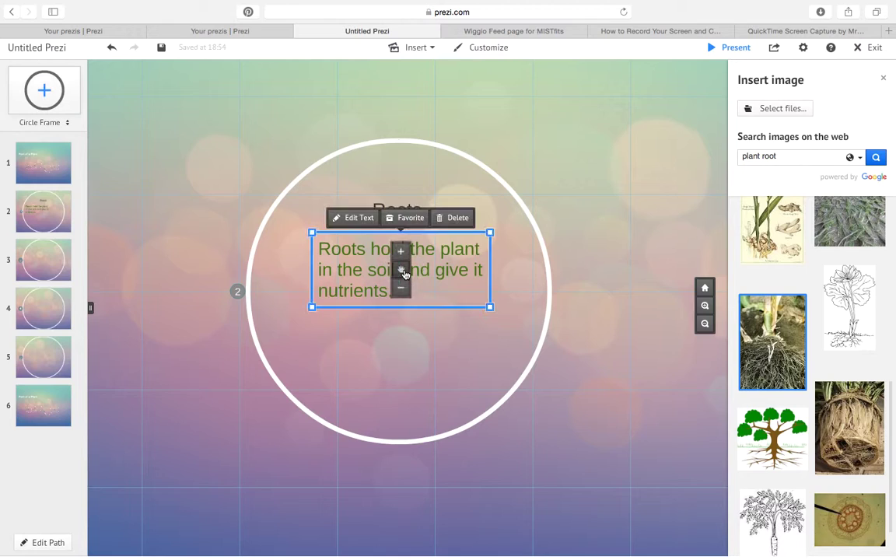
left_click(425, 378)
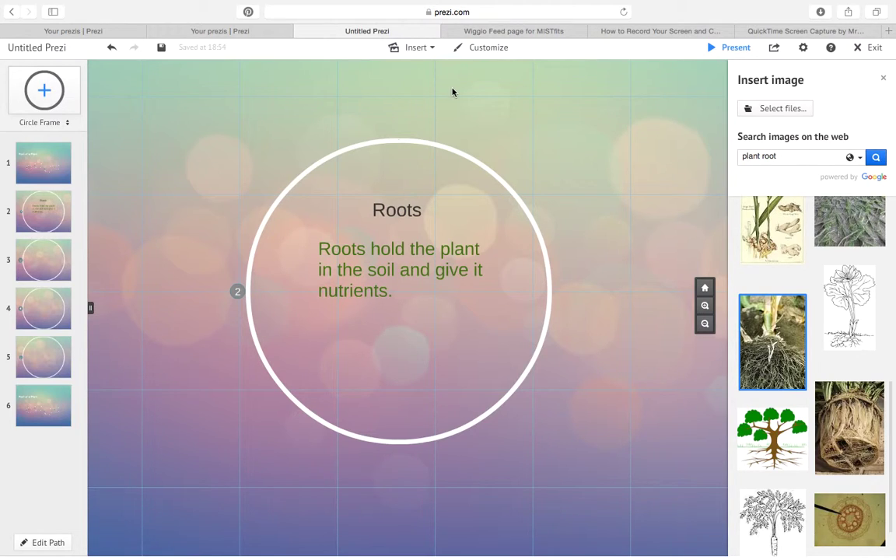
Step: Search web images for "root" and insert the picture of a branching root on a white background into the Roots circle
left_click(421, 49)
left_click(418, 67)
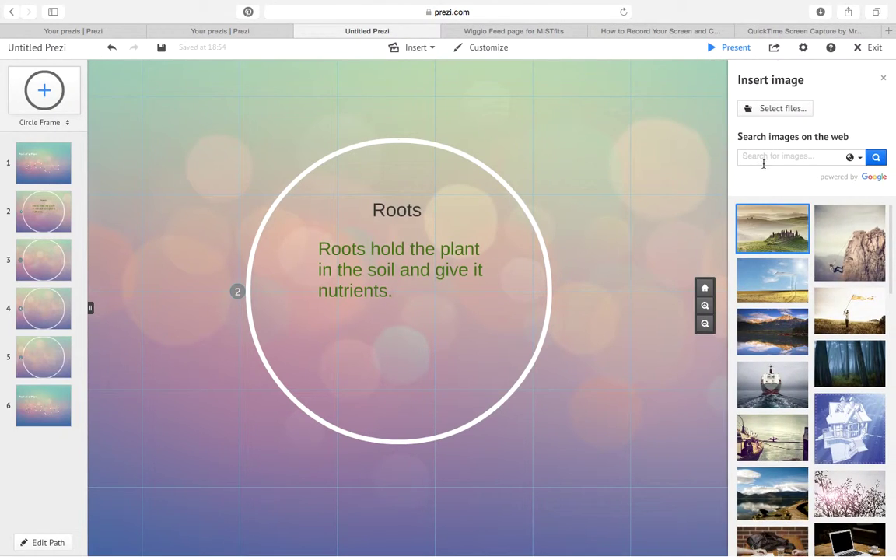
left_click(863, 161)
left_click(861, 160)
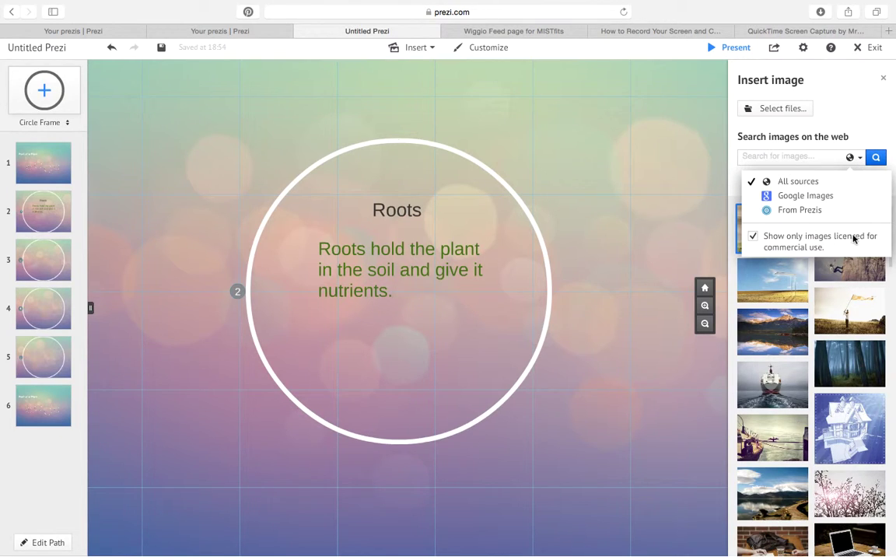
left_click(824, 156)
type("root")
left_click(876, 160)
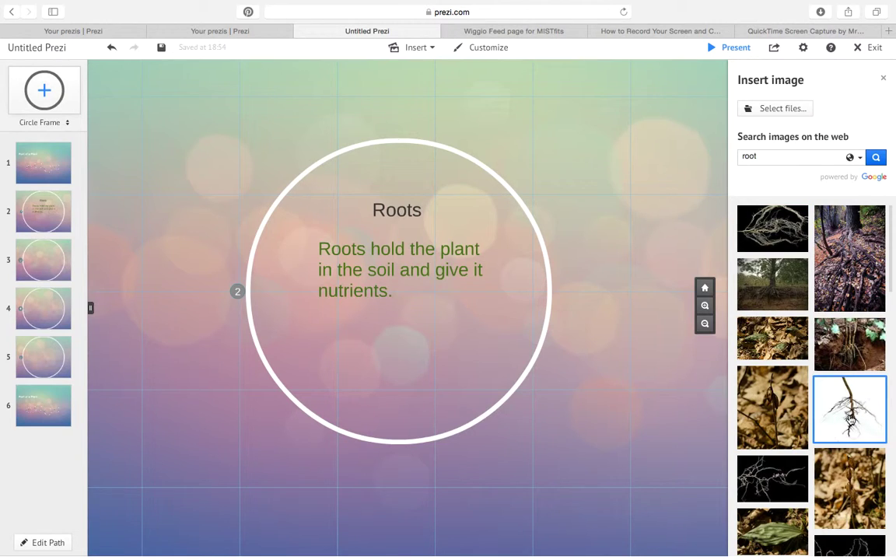
left_click(850, 419)
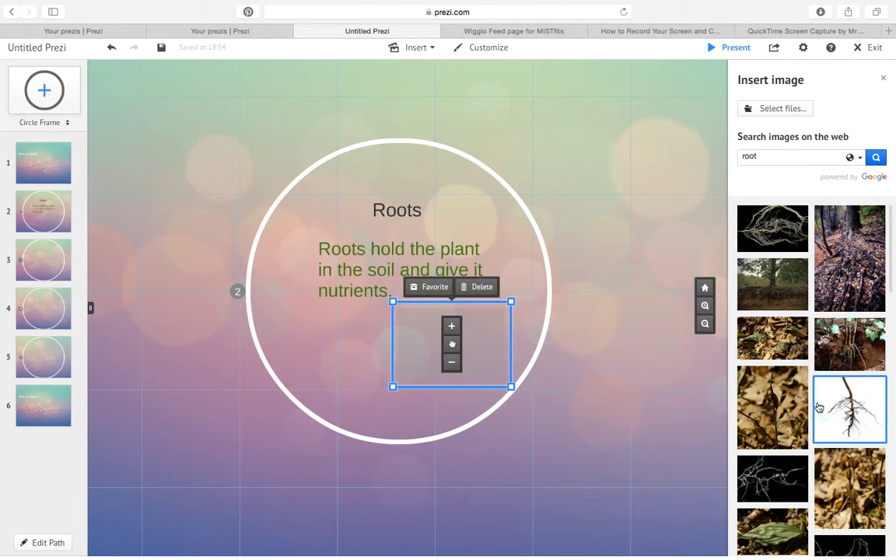
left_click(552, 354)
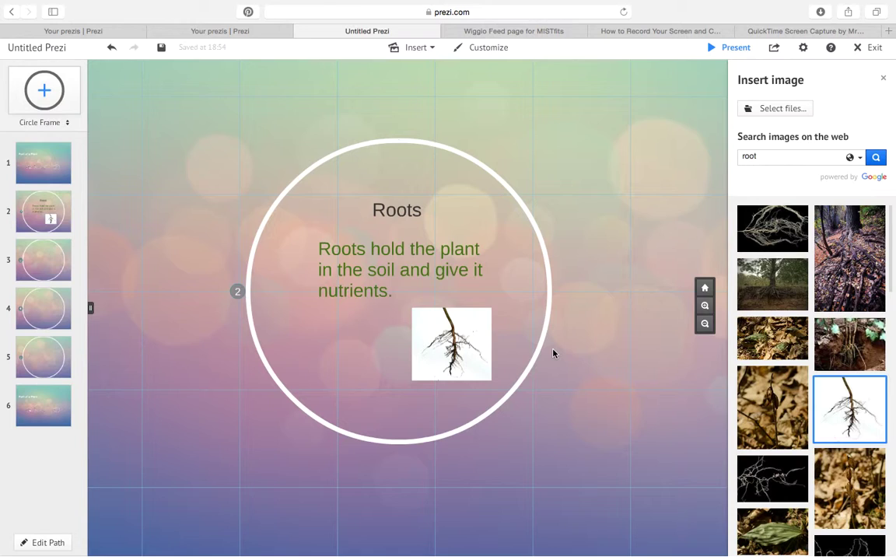
Step: Enlarge the root picture and centre it below the sentence in the circle, and save the prezi
left_click(460, 339)
left_click_drag(460, 339, 399, 354)
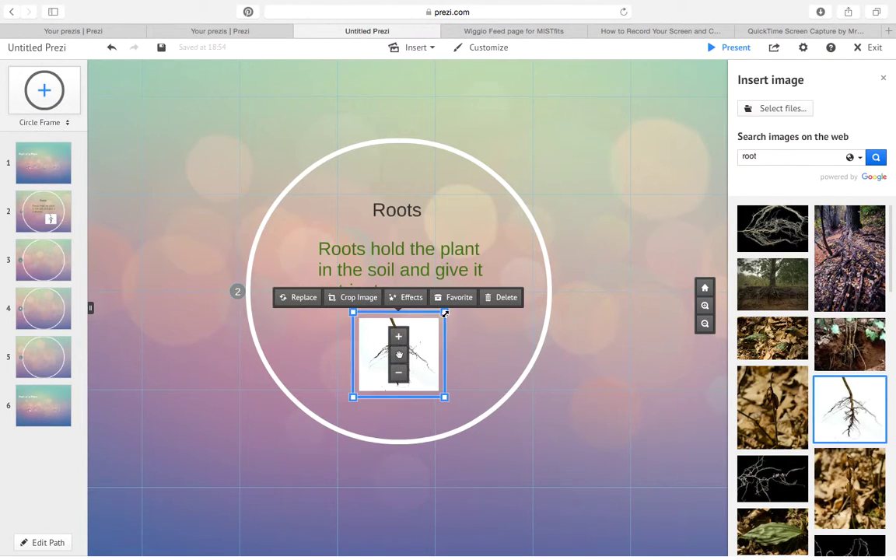
left_click_drag(445, 312, 464, 300)
left_click_drag(424, 351, 426, 366)
left_click(512, 333)
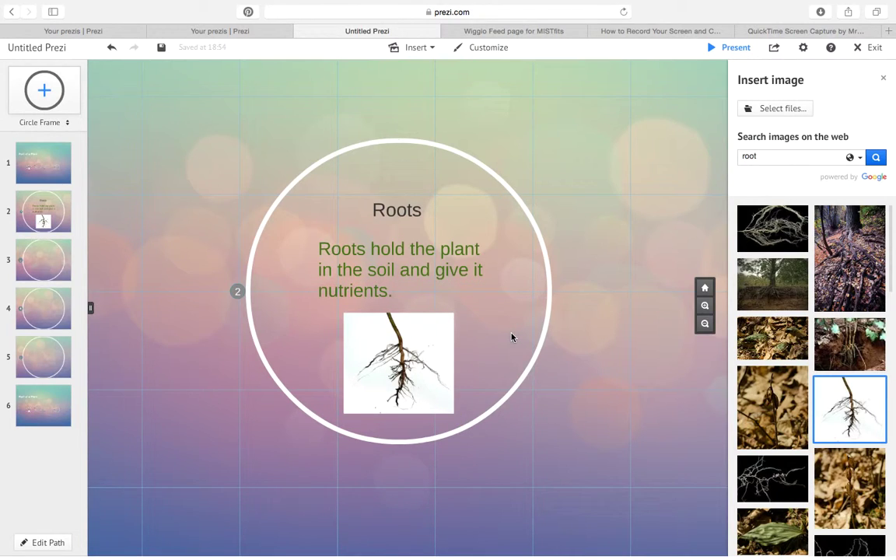
left_click(159, 50)
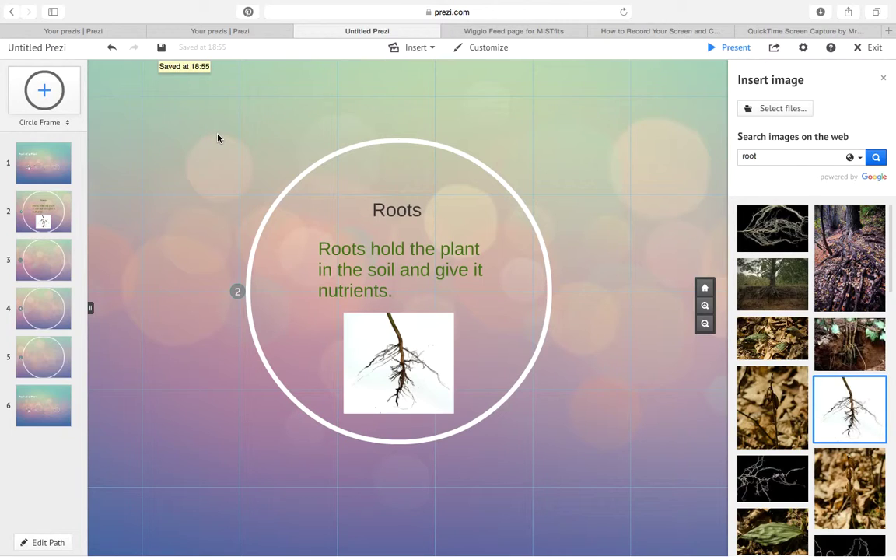
Step: Enter "Stem" as the heading of the third circle frame
left_click(44, 268)
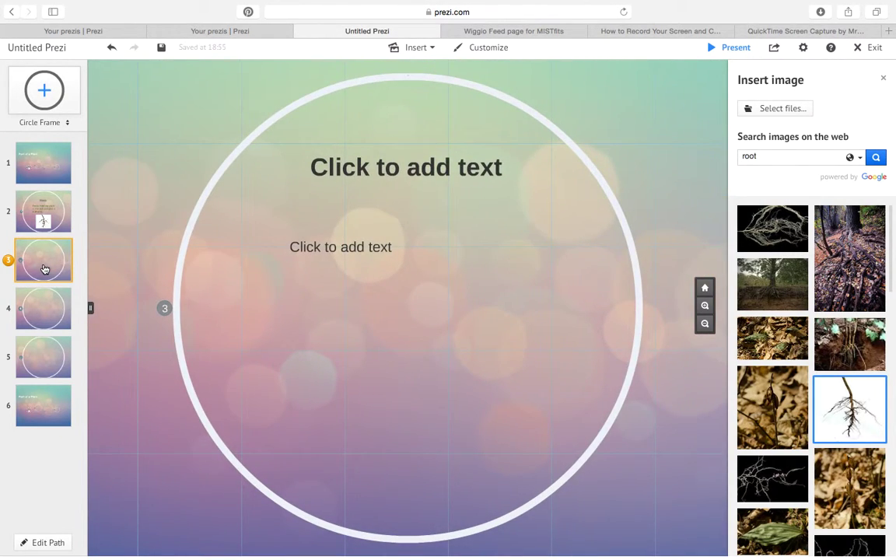
left_click(487, 175)
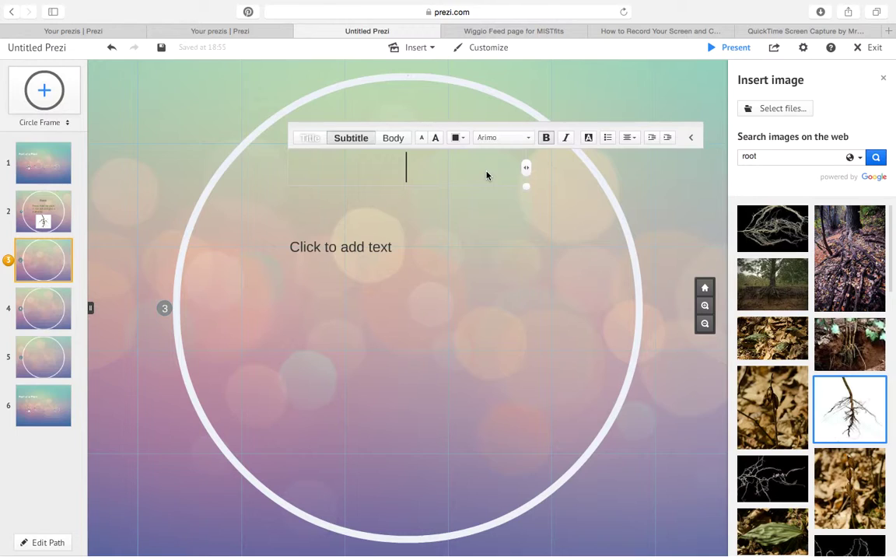
type("Stem")
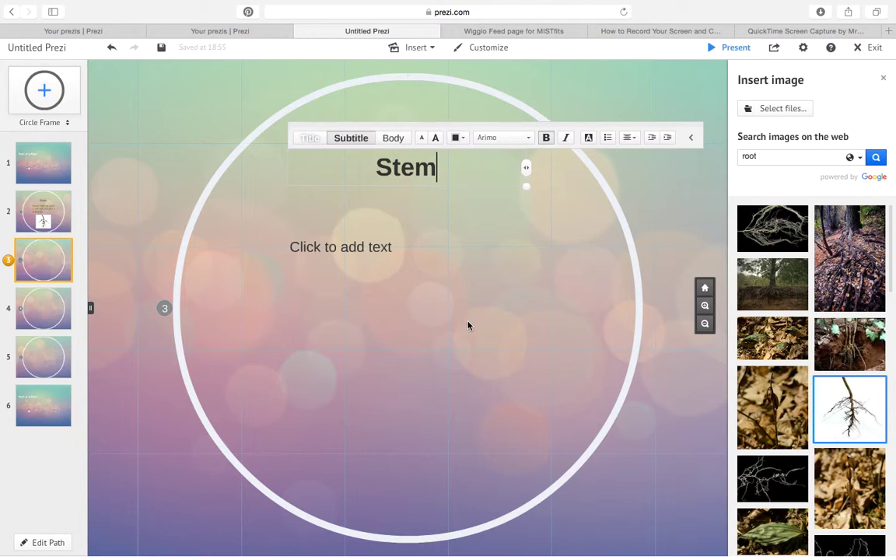
left_click(420, 294)
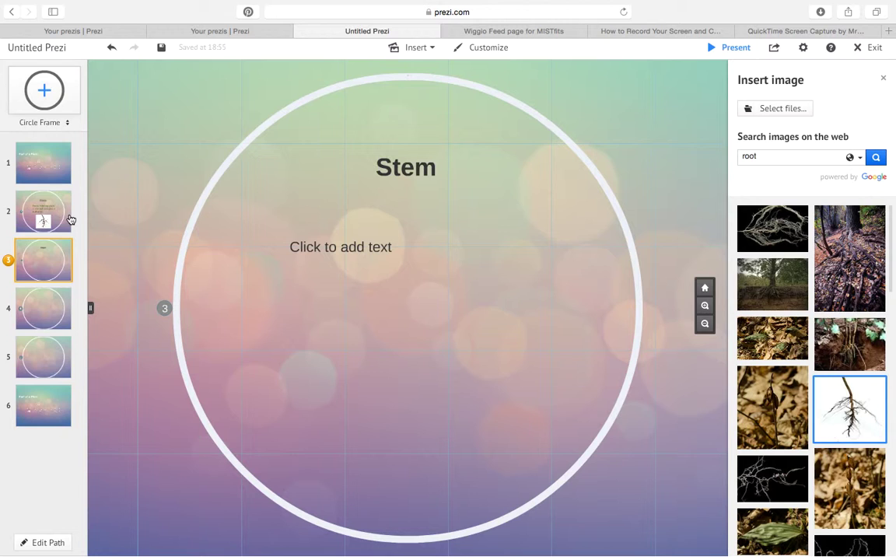
Step: Compare the heading's text style in the Roots frame with the one in the Stem frame
left_click(44, 220)
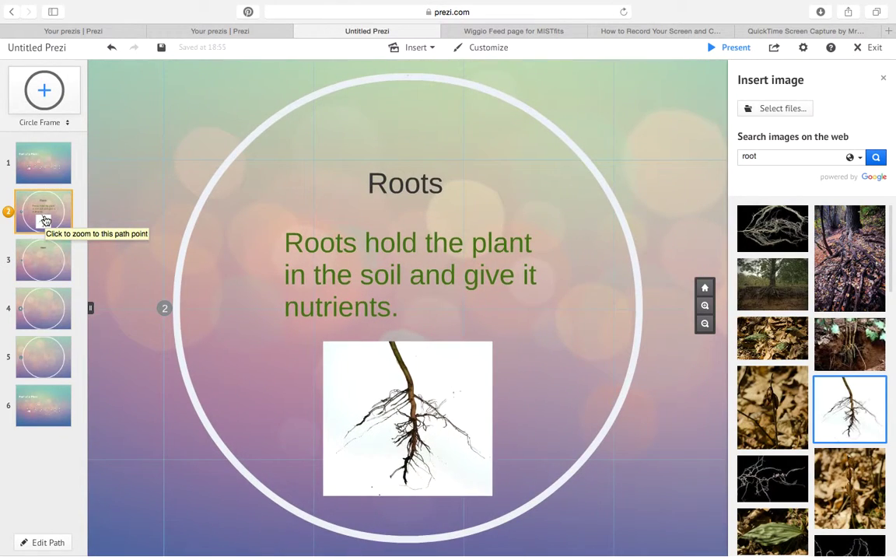
left_click(54, 259)
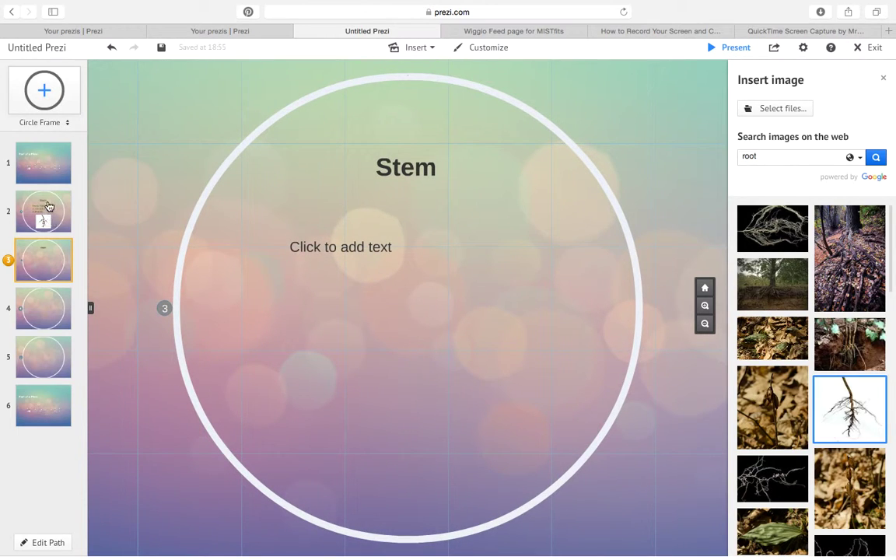
left_click(49, 206)
left_click(370, 181)
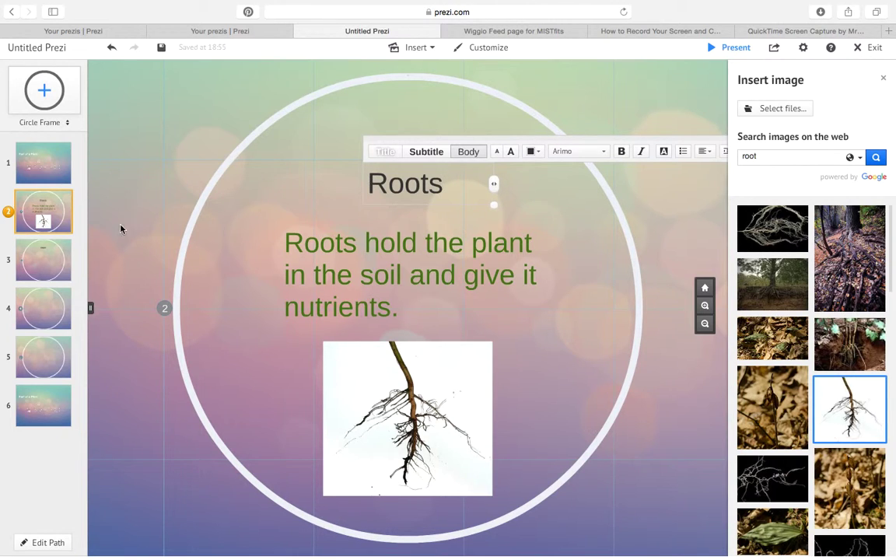
left_click(45, 252)
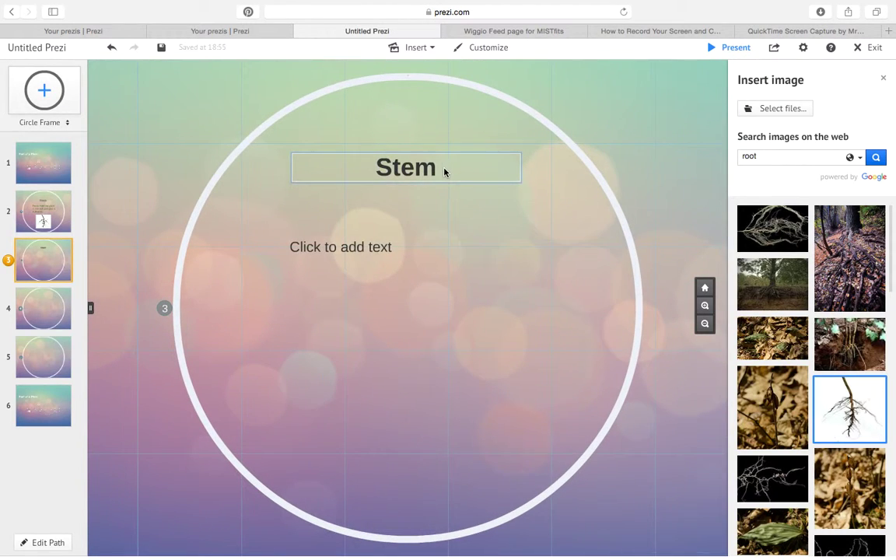
Step: Reduce the font size of the "Stem" heading by two steps
left_click(444, 171)
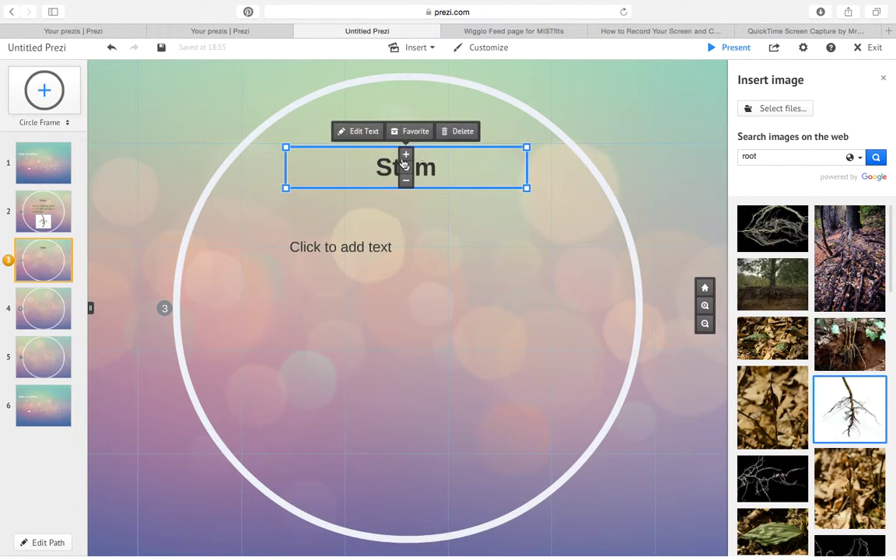
left_click(360, 134)
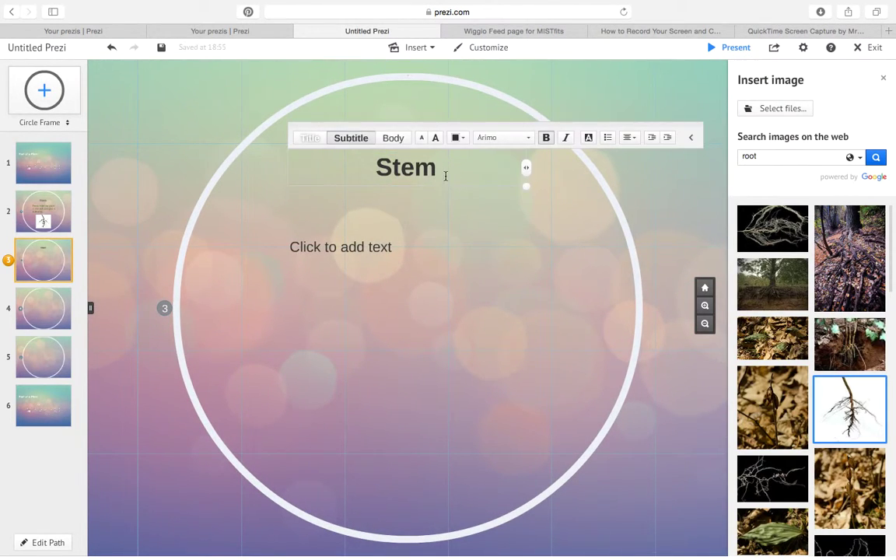
left_click_drag(436, 166, 349, 148)
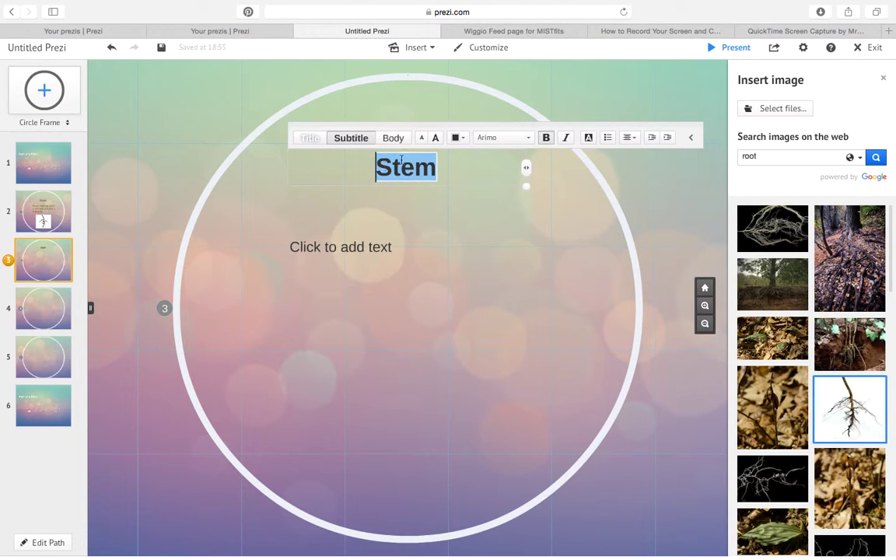
left_click(422, 141)
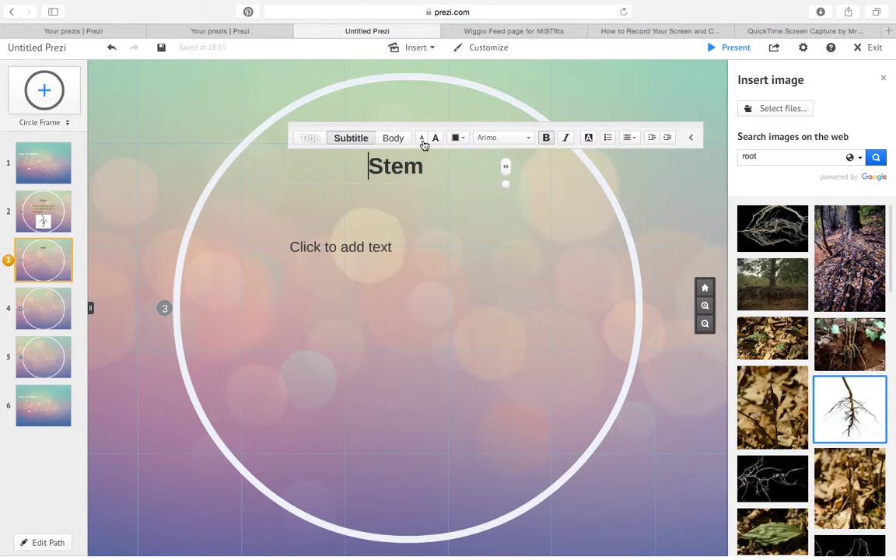
left_click(423, 141)
left_click(480, 249)
Step: Move the "Stem" heading sideways so it sits roughly centred near the top of its circle
left_click(371, 165)
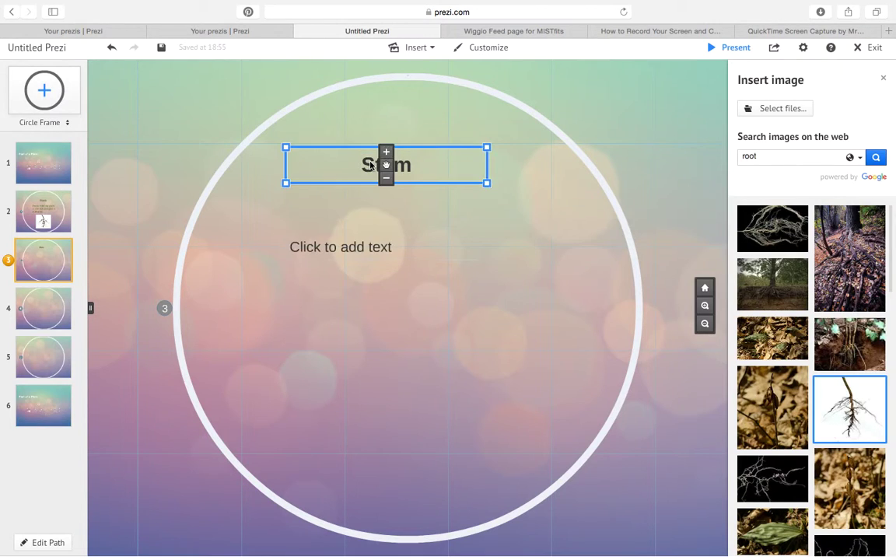
left_click(357, 148)
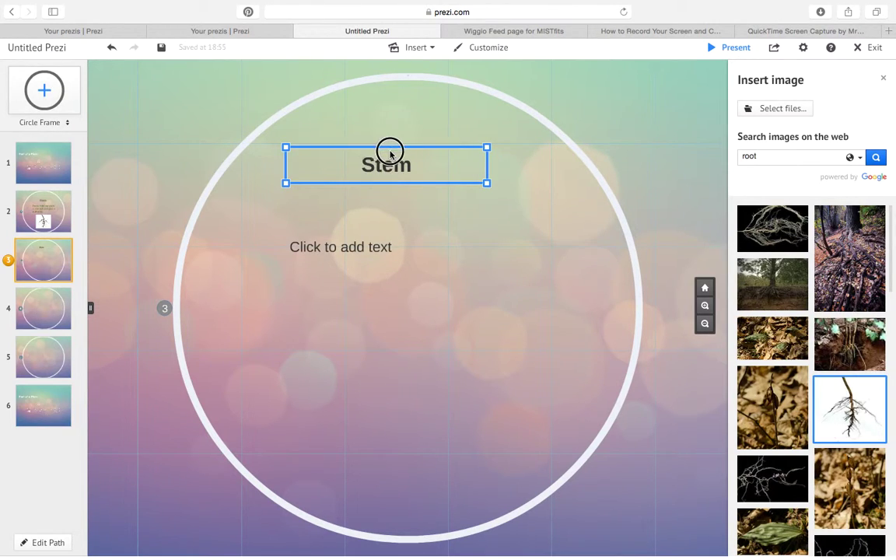
left_click_drag(388, 166, 420, 167)
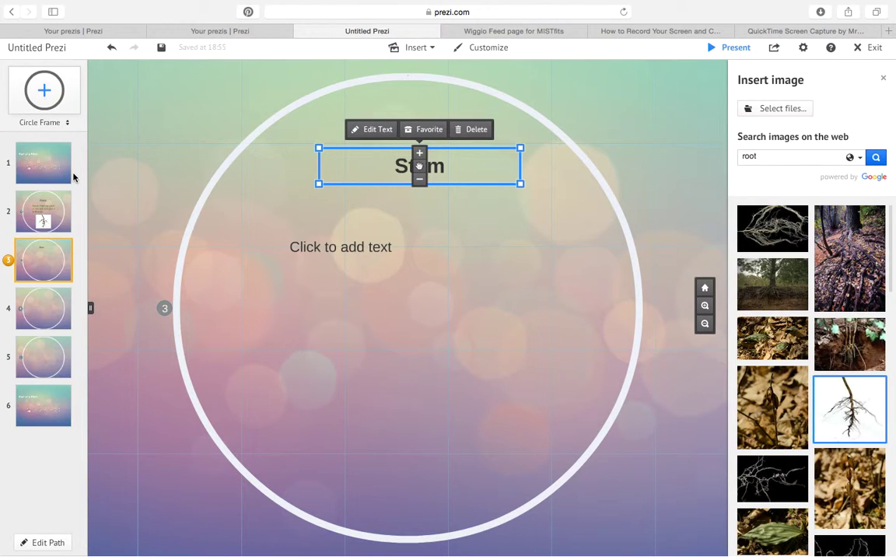
Step: Enter "The stem is like a straw and brings nutrients to the plant. It also offers support to the plant." below the "Stem" heading
left_click(372, 249)
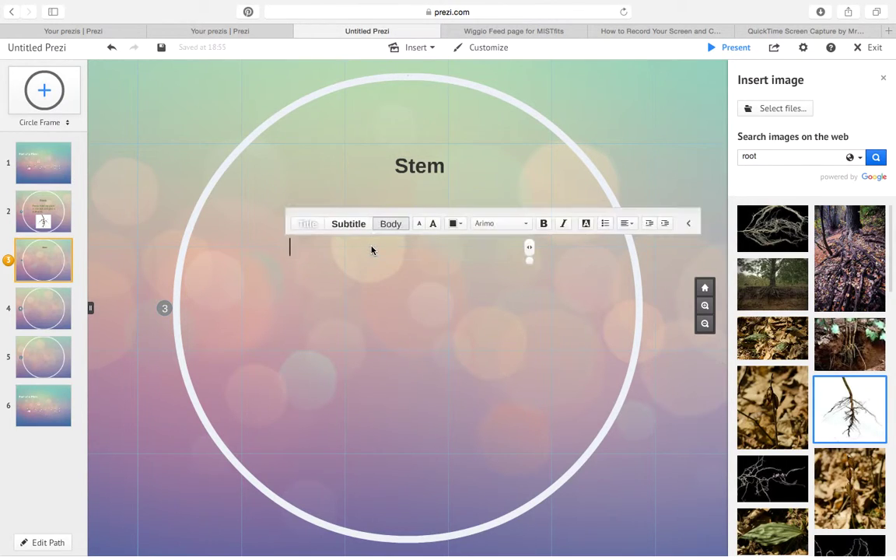
type("The stem is like a ")
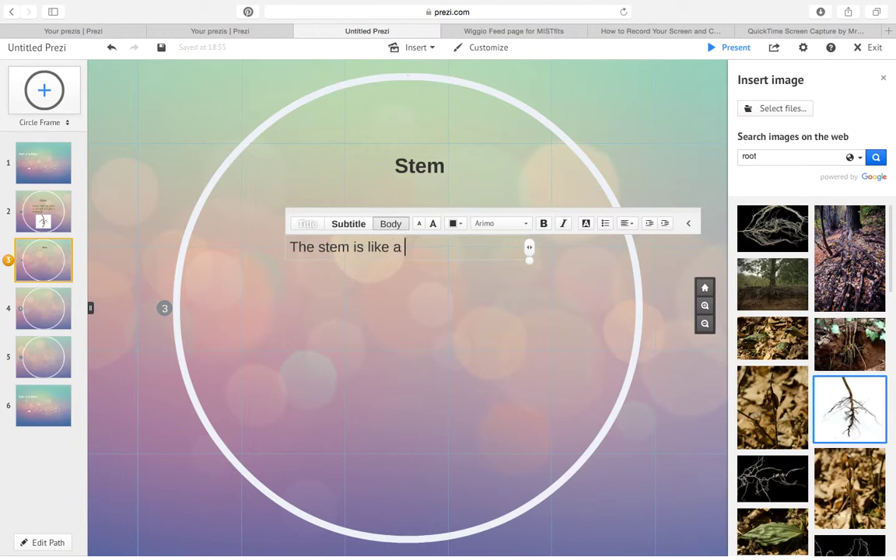
type("straw and brings nutire")
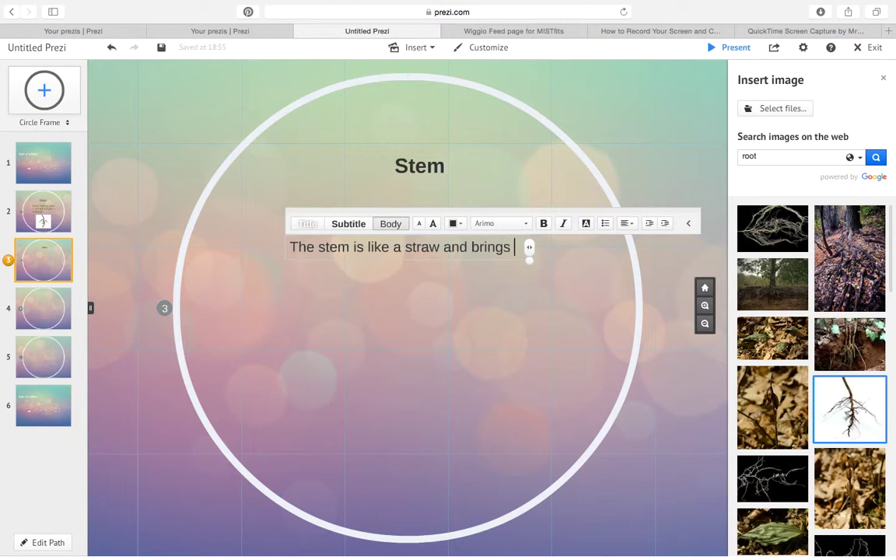
key("BackSpace")
key("BackSpace")
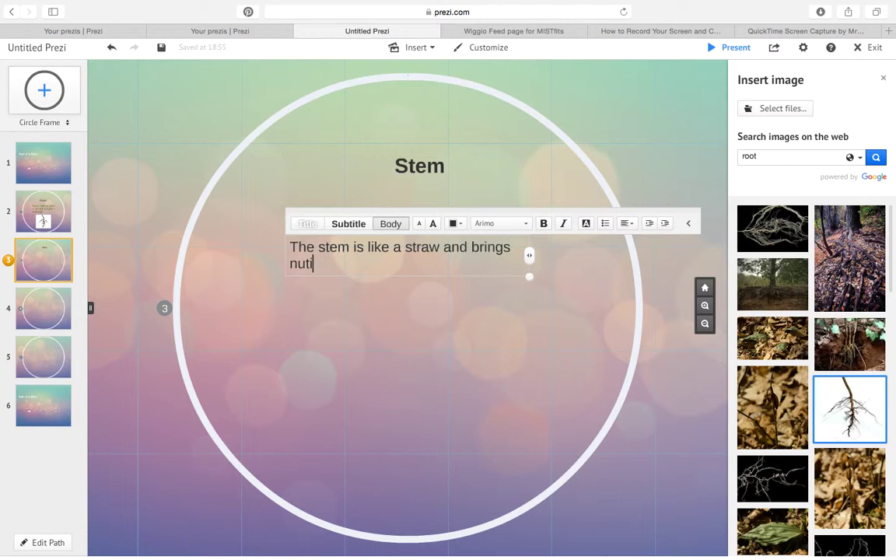
type("ients to the plant.  It also ")
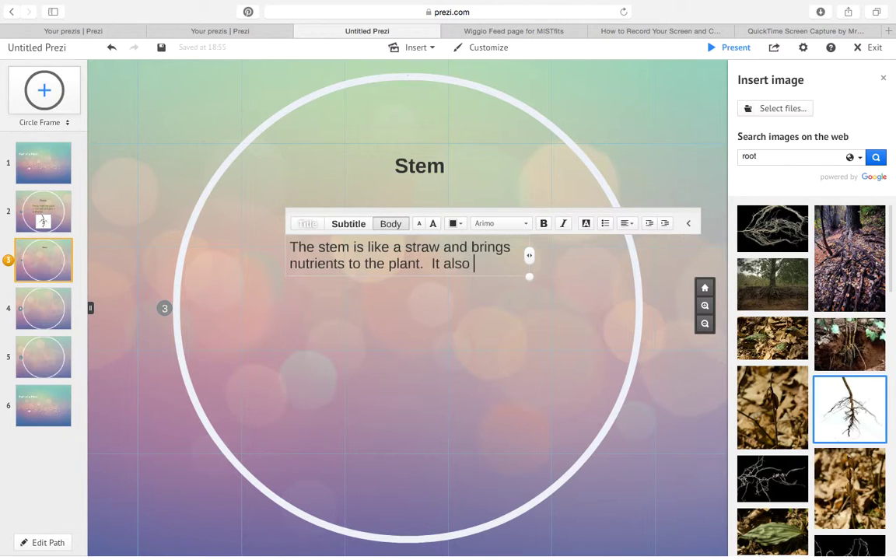
type("offers subb")
key("BackSpace")
key("BackSpace")
key("BackSpace")
type("upport ")
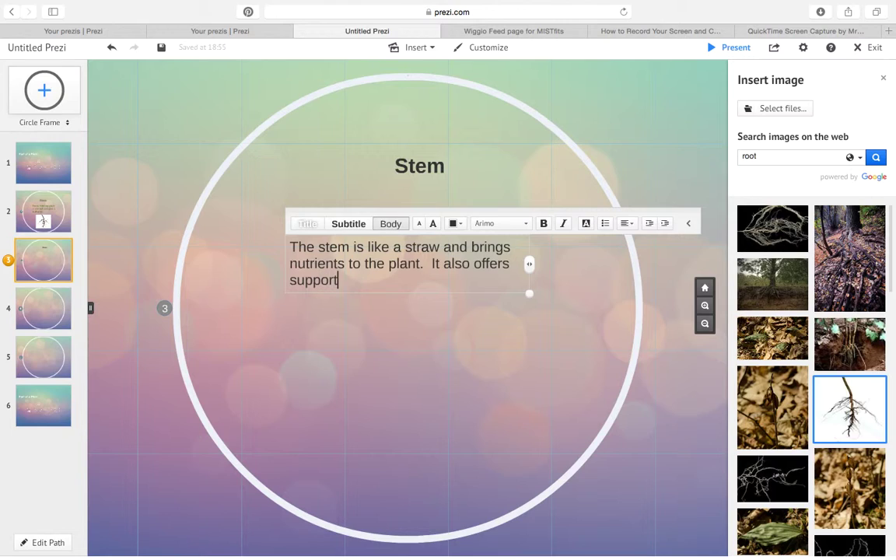
type("to the plant.")
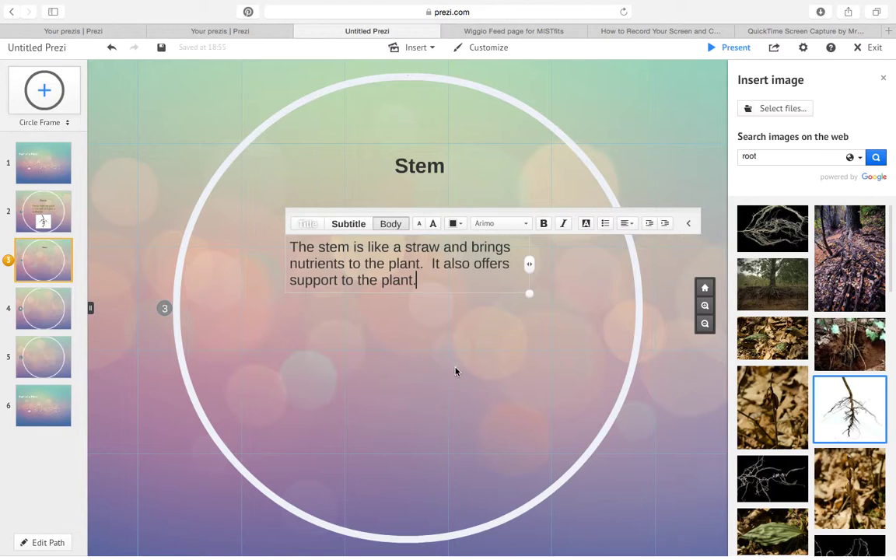
left_click(479, 384)
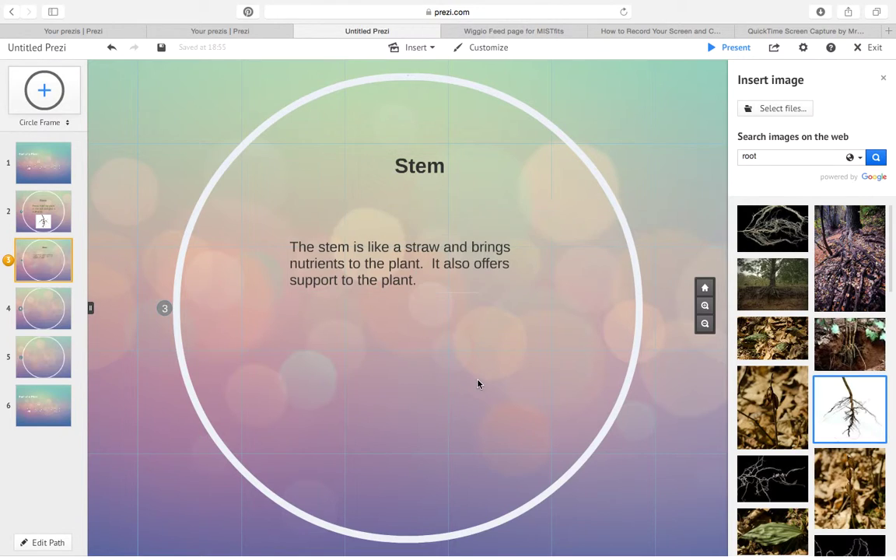
Step: Change the text colour of the Stem description to dark green
left_click(432, 274)
left_click(440, 282)
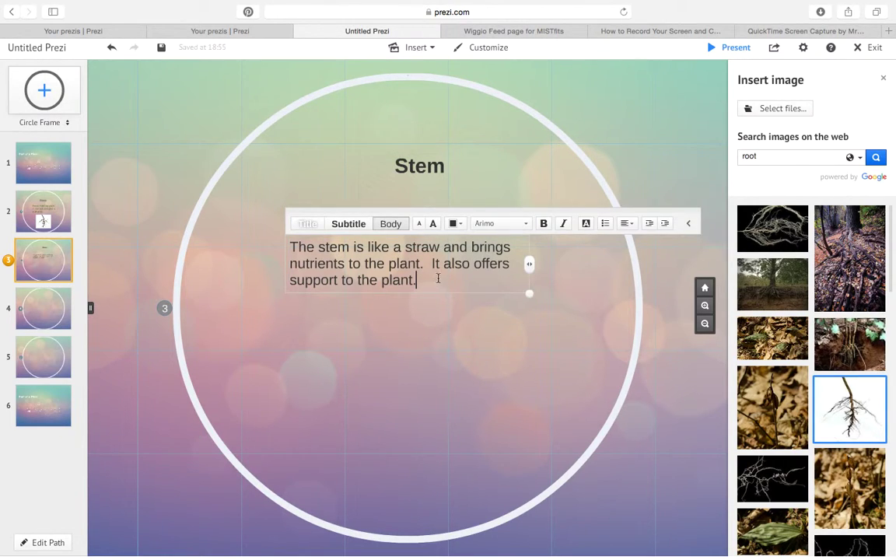
left_click(455, 223)
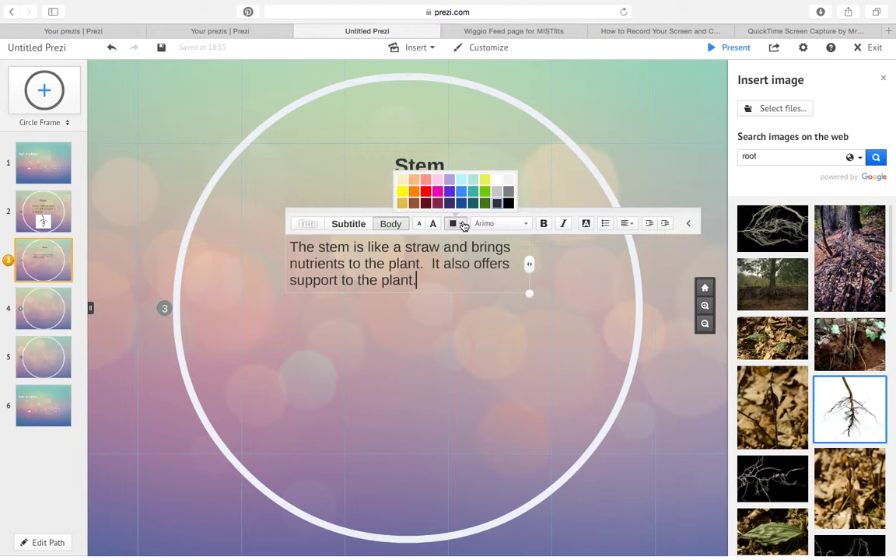
left_click(486, 192)
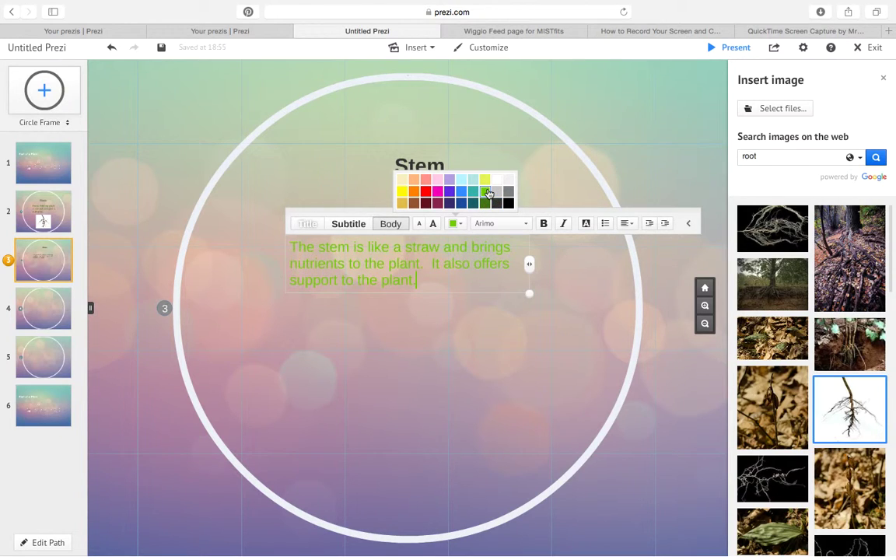
left_click(485, 203)
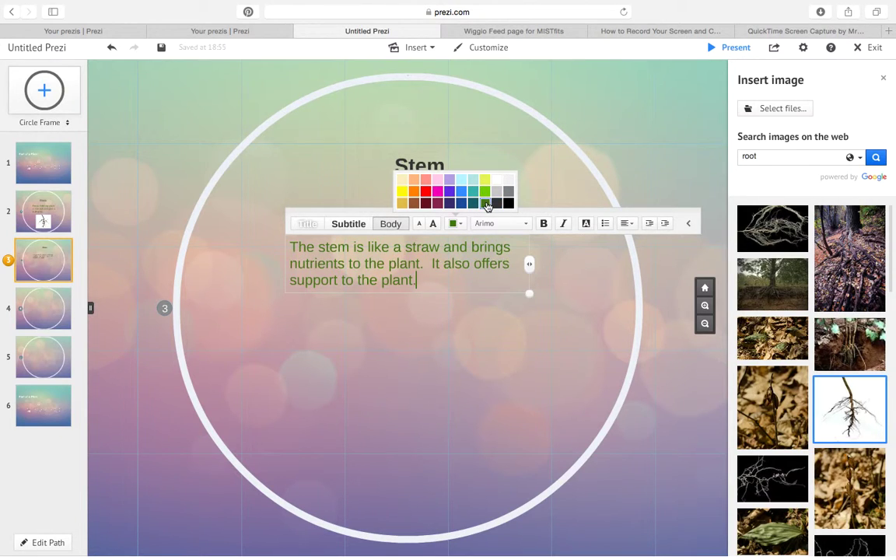
left_click(474, 359)
Step: Move the Stem description slightly up and to the right so it sits centred beneath the heading
left_click(391, 257)
left_click_drag(406, 262, 419, 250)
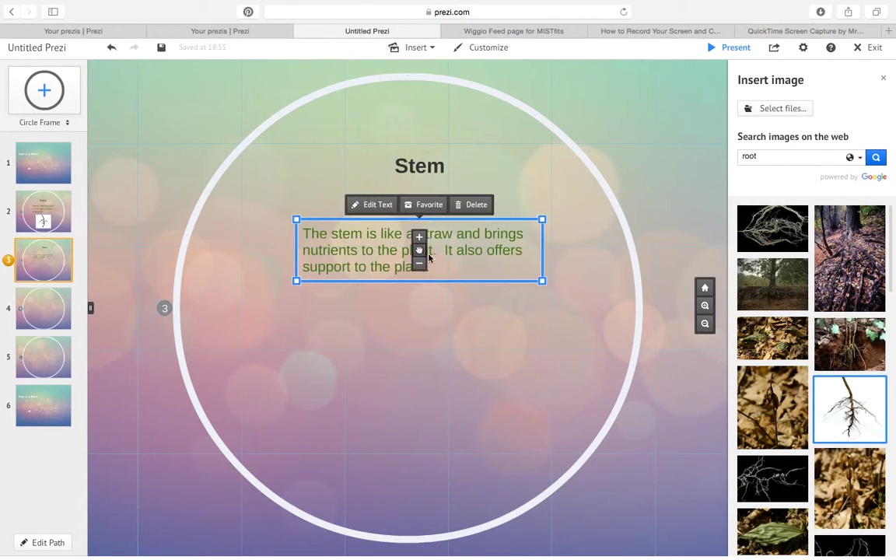
left_click(458, 371)
Step: Search the web images for "stem" and insert the picture of a drooping green bud against yellow and red
left_click_drag(770, 157, 735, 159)
type("stem")
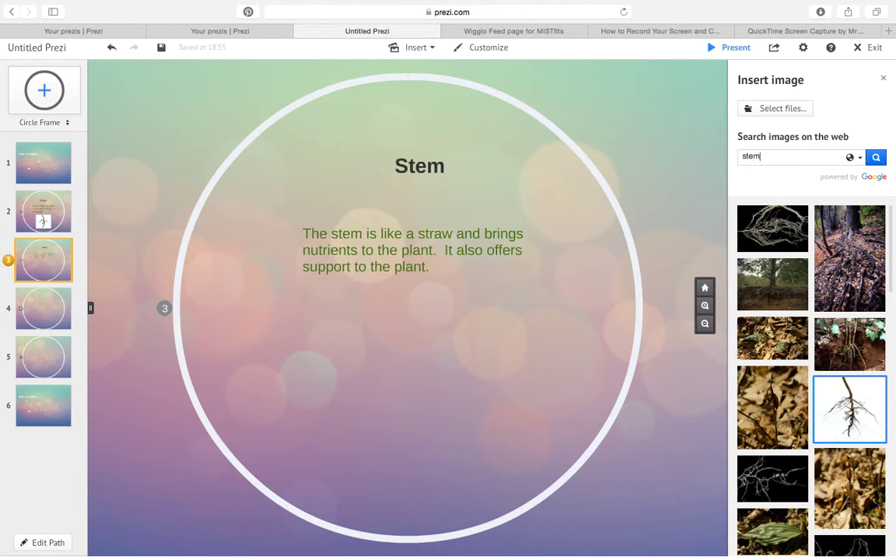
key("Return")
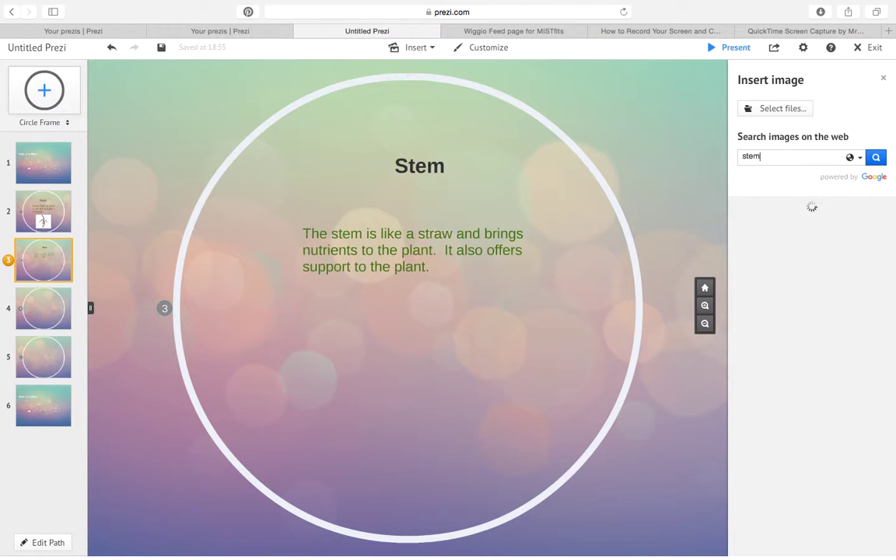
left_click_drag(891, 225, 890, 535)
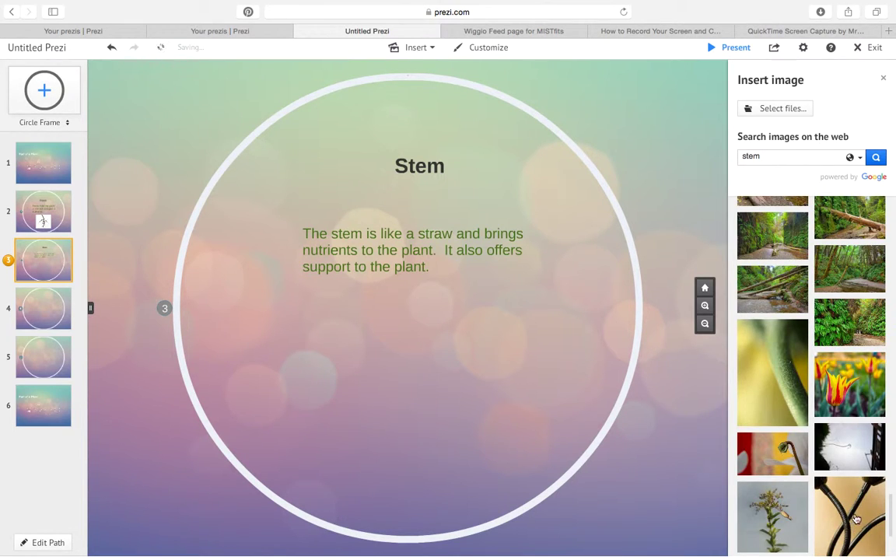
left_click(783, 453)
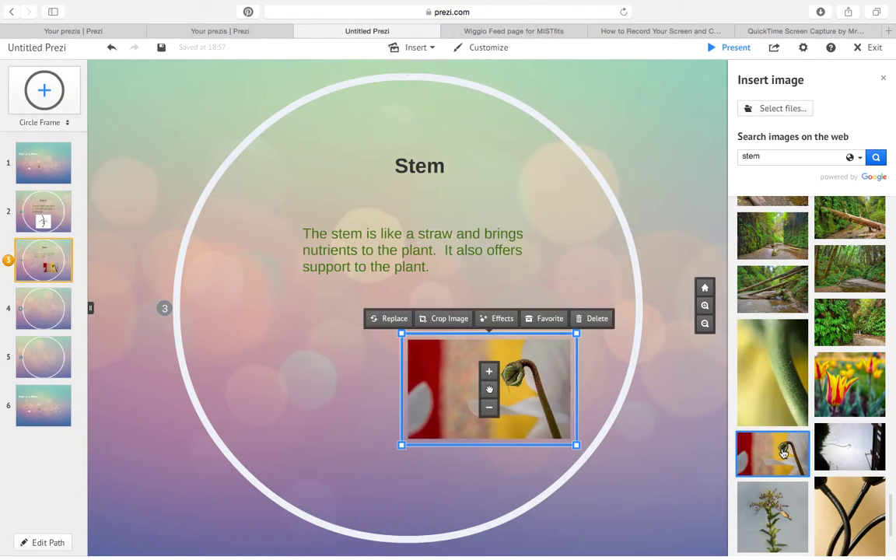
Step: Crop the stem picture to the bud and its stem, cutting off the red area on its left side
left_click(447, 325)
left_click_drag(410, 344, 491, 353)
left_click(584, 347)
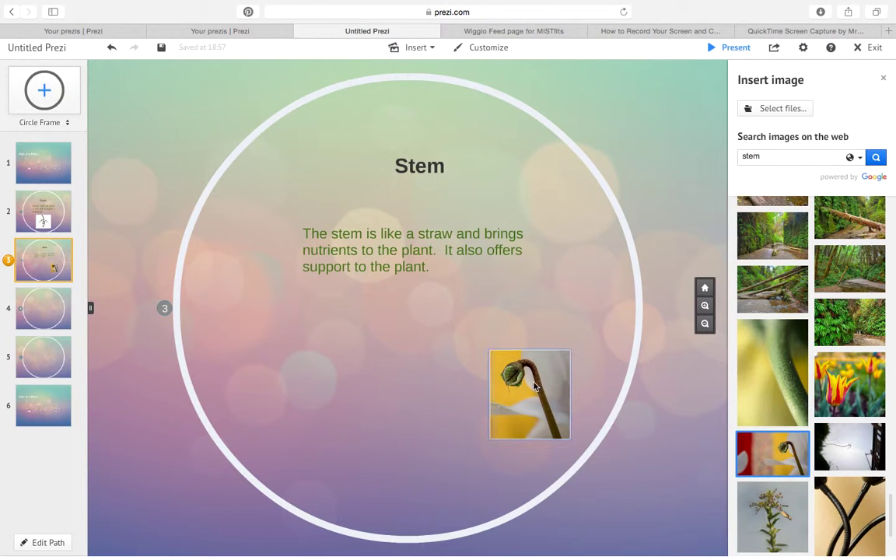
Step: Enlarge the cropped stem picture to about twice its size and centre it below the description
left_click(488, 346)
left_click_drag(482, 346, 441, 297)
left_click_drag(530, 394, 418, 397)
left_click(544, 407)
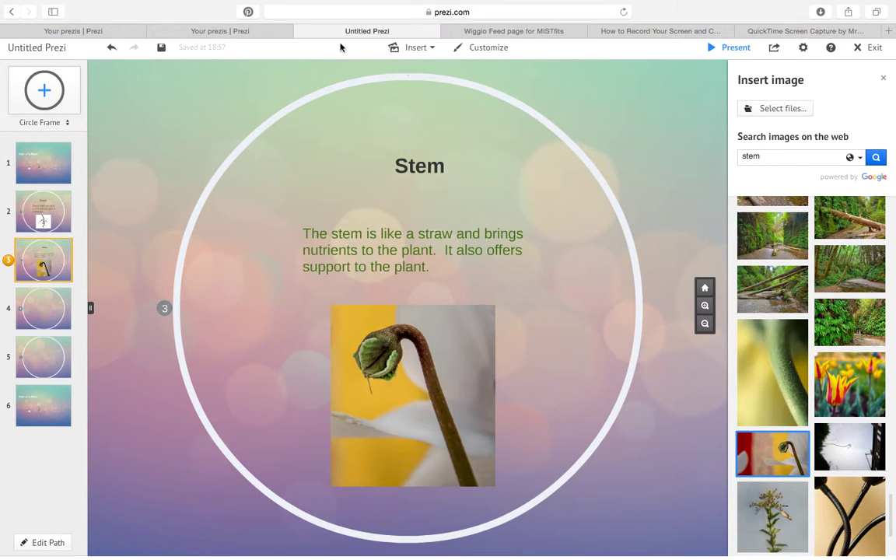
Step: Draw a short horizontal red arrow pointing right across the left edge of the stem picture
left_click(429, 49)
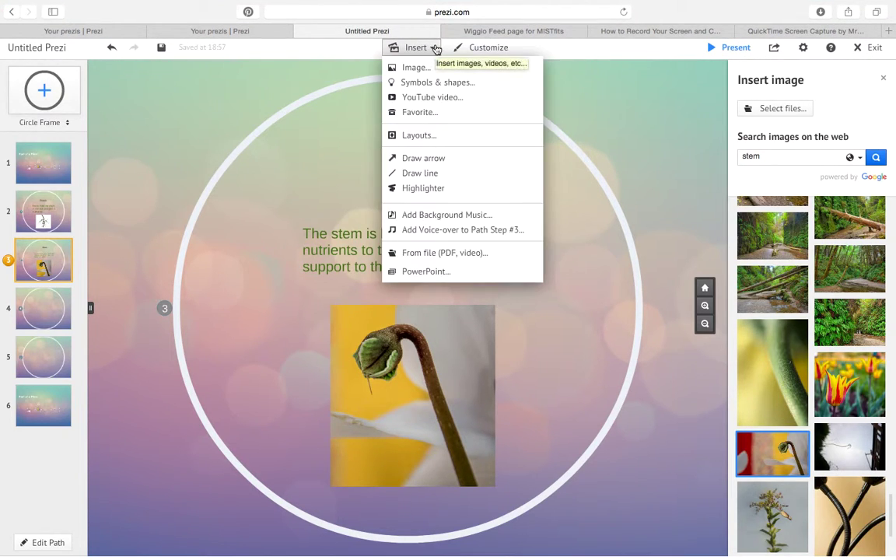
left_click(426, 154)
mouse_move(286, 366)
left_mouse_down()
mouse_move(300, 386)
mouse_move(360, 373)
mouse_move(360, 365)
mouse_move(320, 381)
mouse_move(323, 366)
left_mouse_up()
left_click(322, 365)
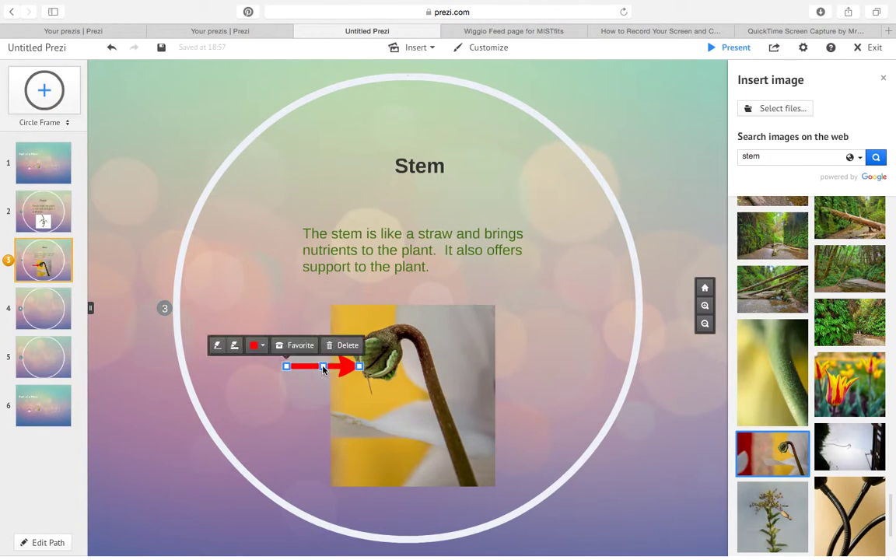
left_click(309, 405)
Step: Nudge the red arrow down and to the right until its tip points at the stem in the picture
left_click(321, 366)
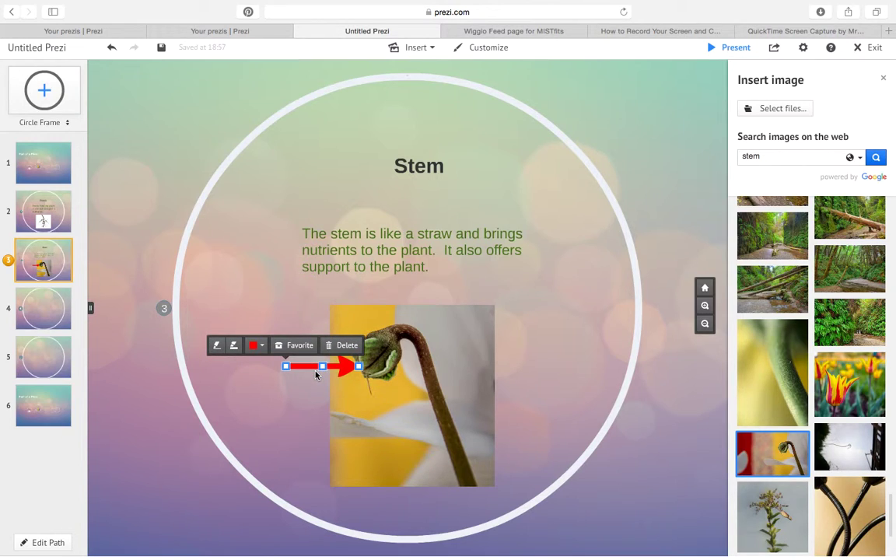
key("Down")
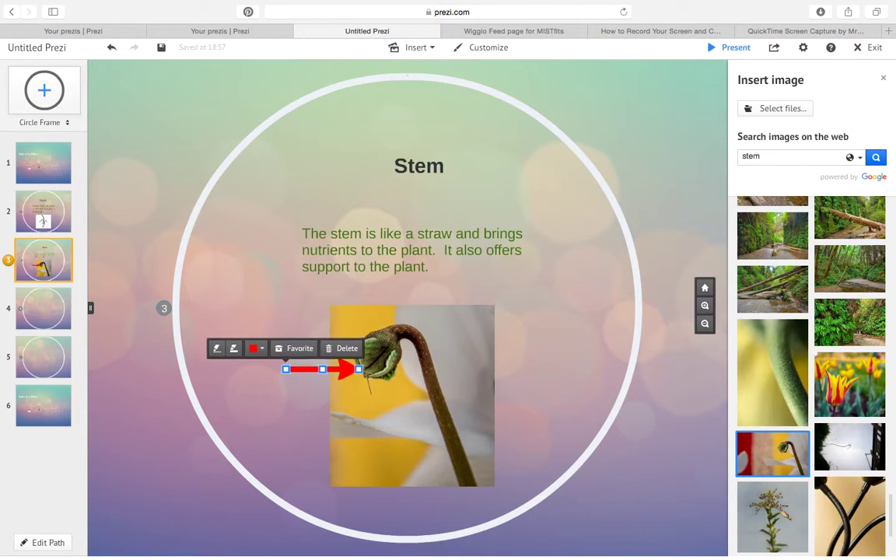
key("Down")
key("Down")
key("Down")
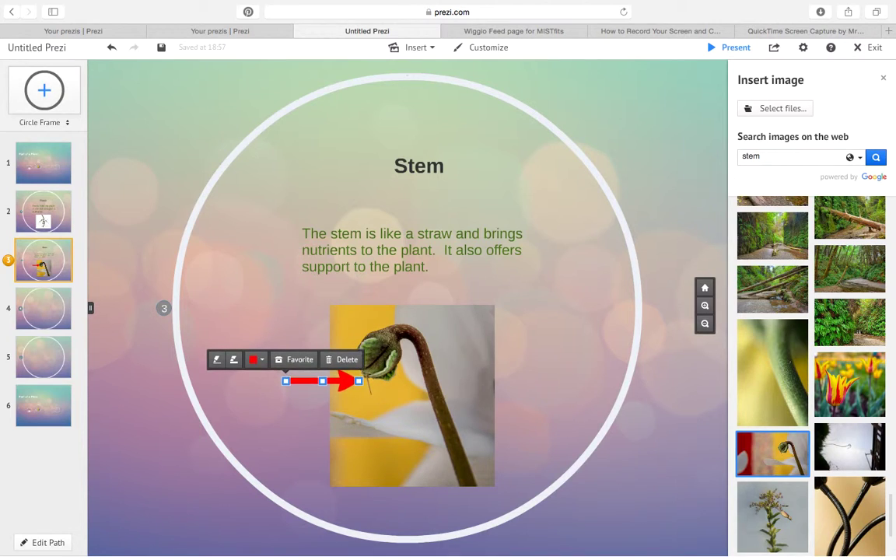
key("Down")
key("Down")
key("Down")
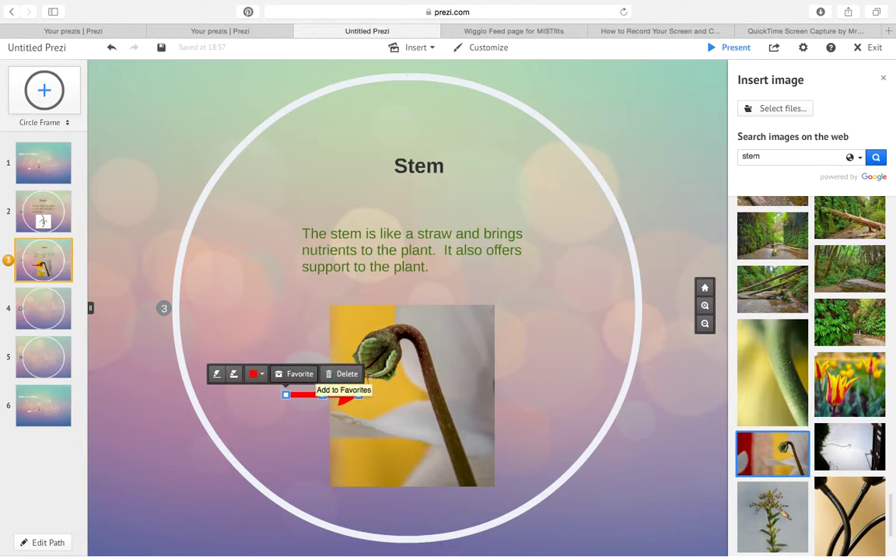
key("Down")
key("Down")
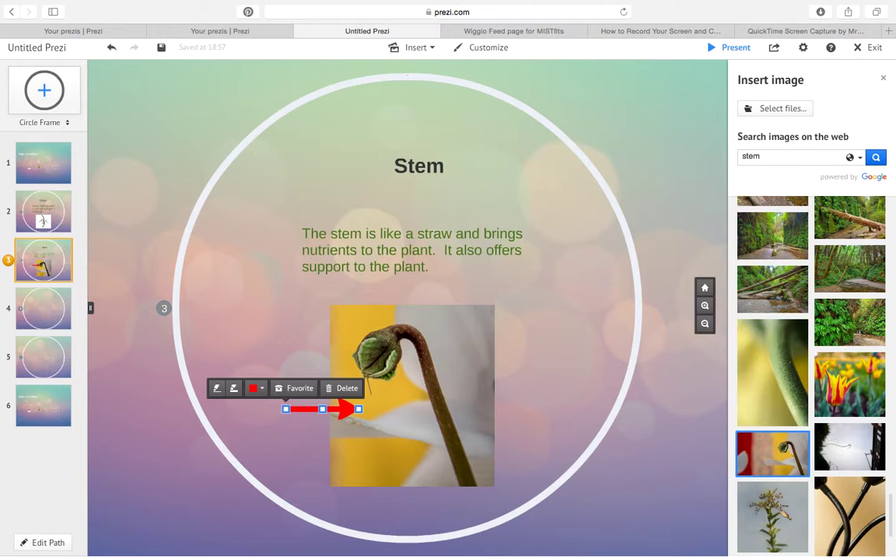
key("Right")
key("Right")
key("Right")
key("Right")
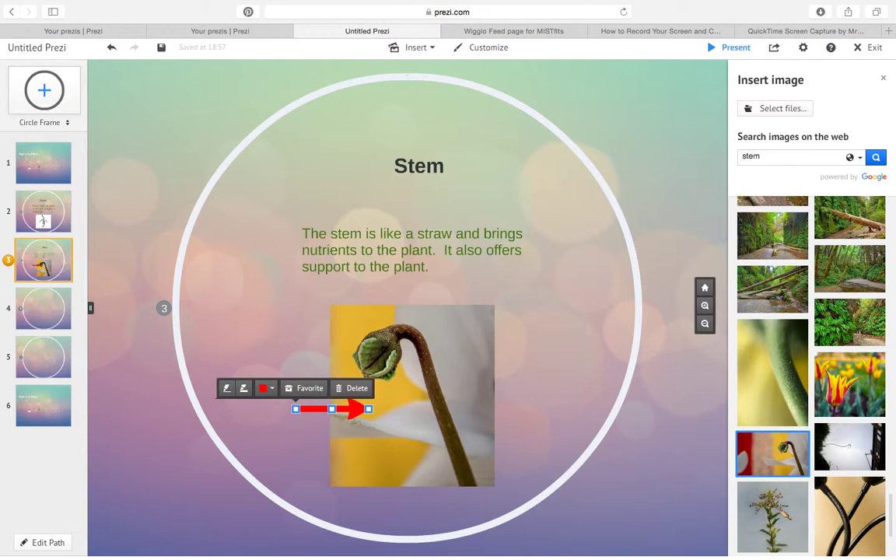
key("Right")
key("Right")
key("Right")
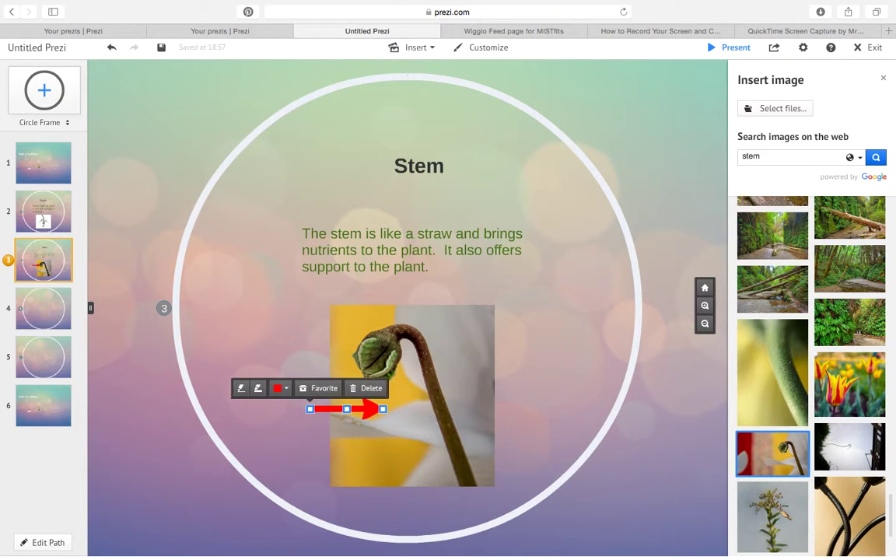
key("Right")
key("Right")
key("Right")
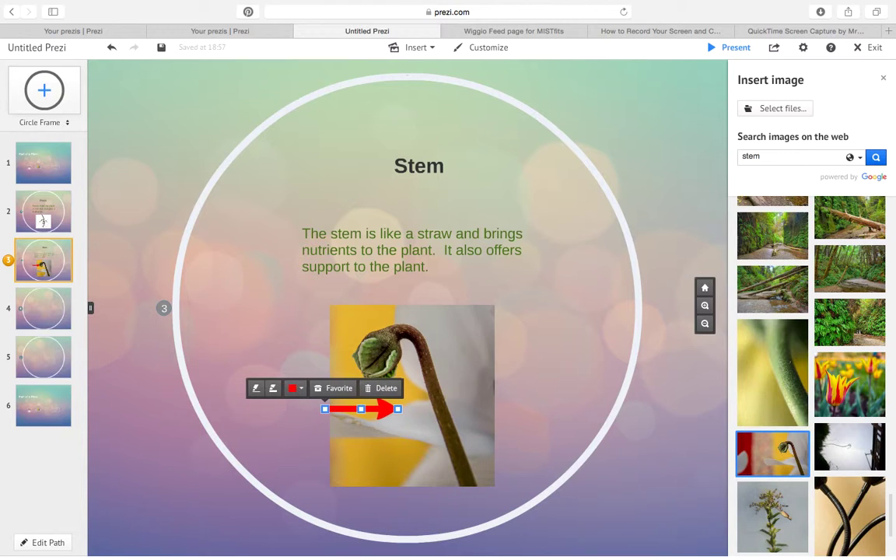
key("Right")
key("Right")
key("Right")
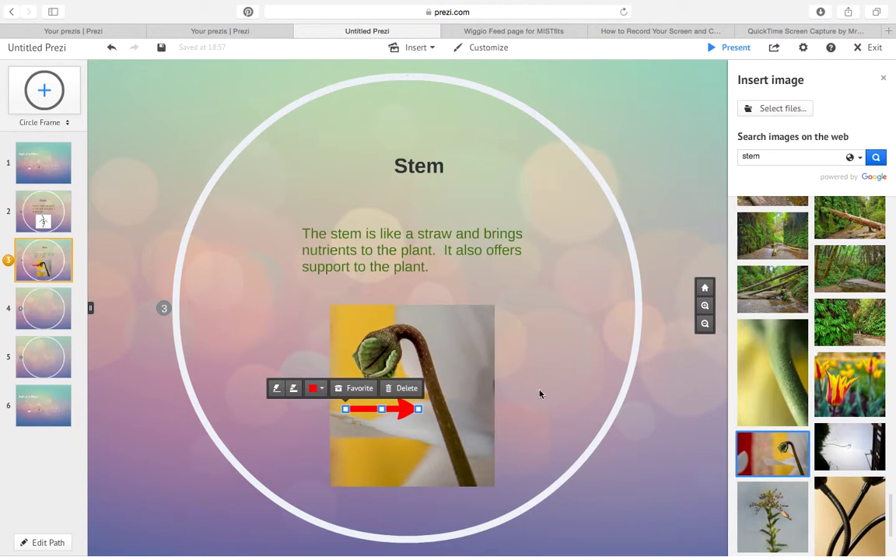
left_click(549, 411)
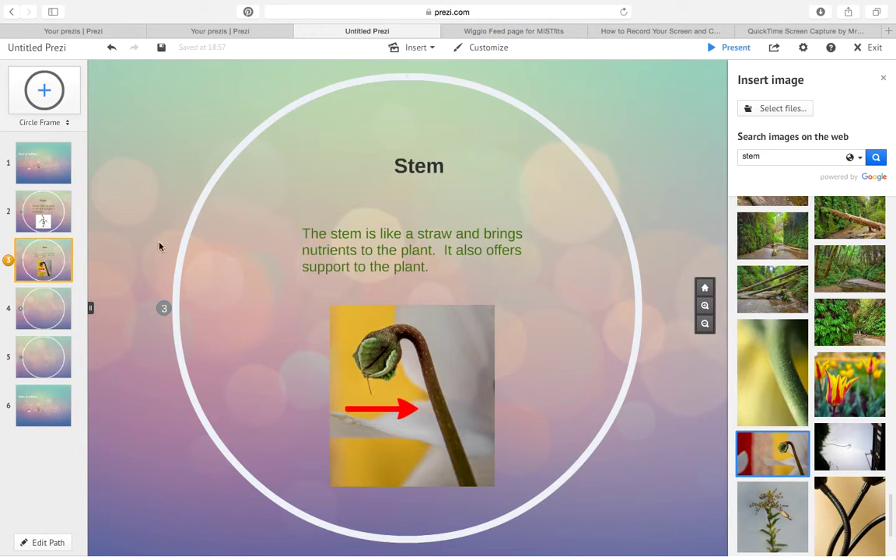
Step: Enter "Leaves" as the heading of the fourth path point's circle frame
left_click(45, 309)
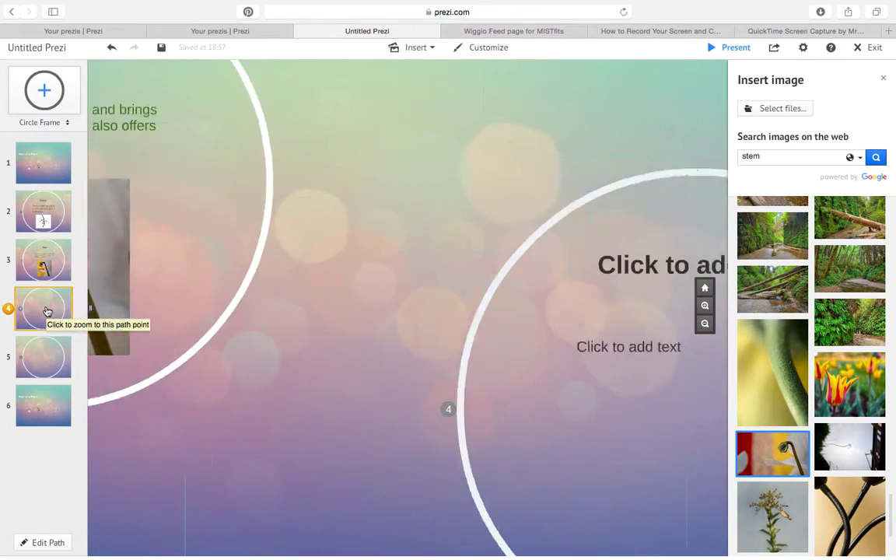
left_click(412, 168)
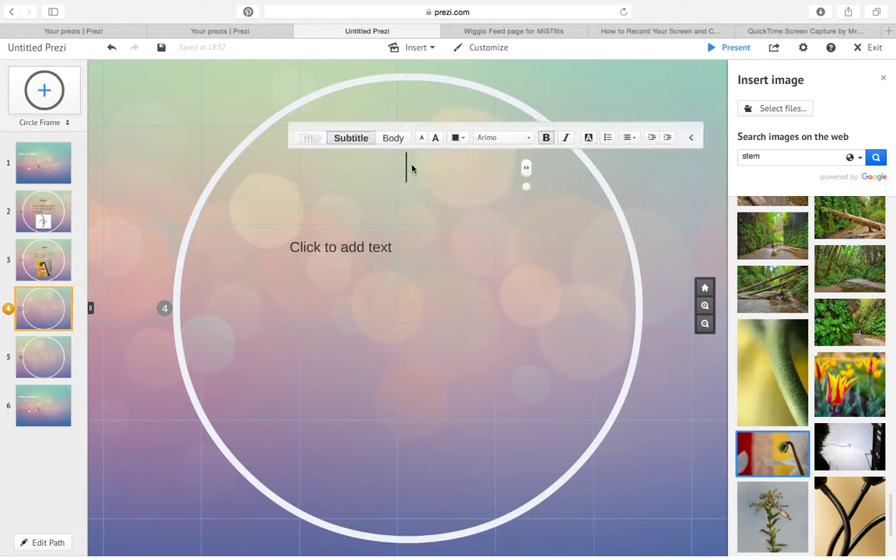
type("Leav")
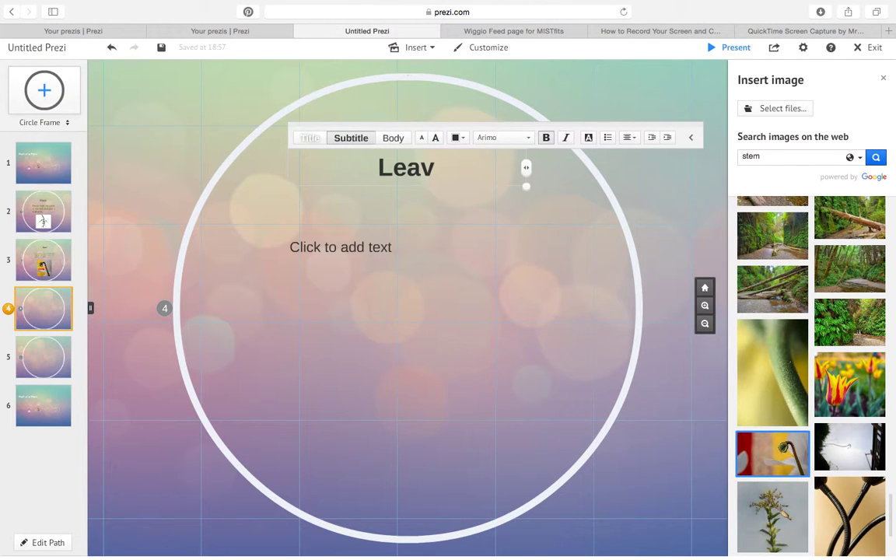
type("es")
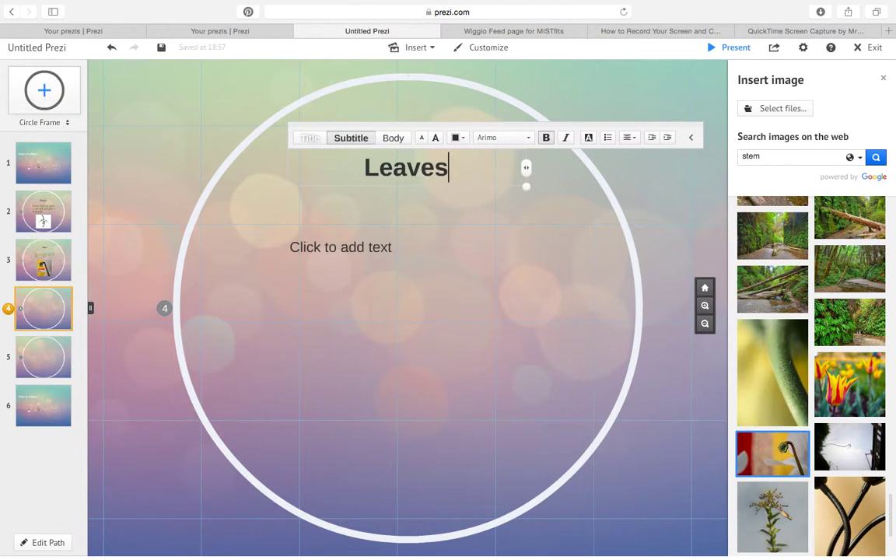
Step: Enter "Leaves make food from the sun for the plant." as the description below the "Leaves" heading
left_click(361, 226)
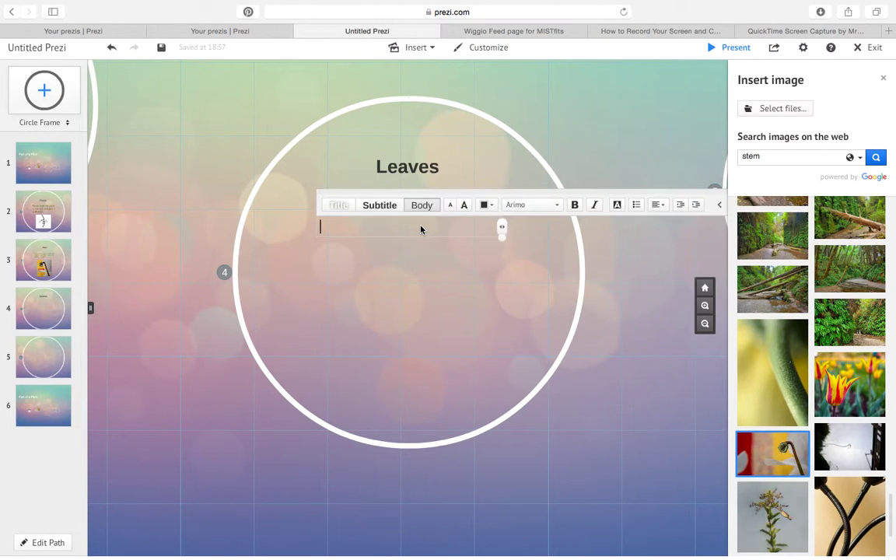
type("Leaves make p")
key("BackSpace")
type("fr")
type("od from the")
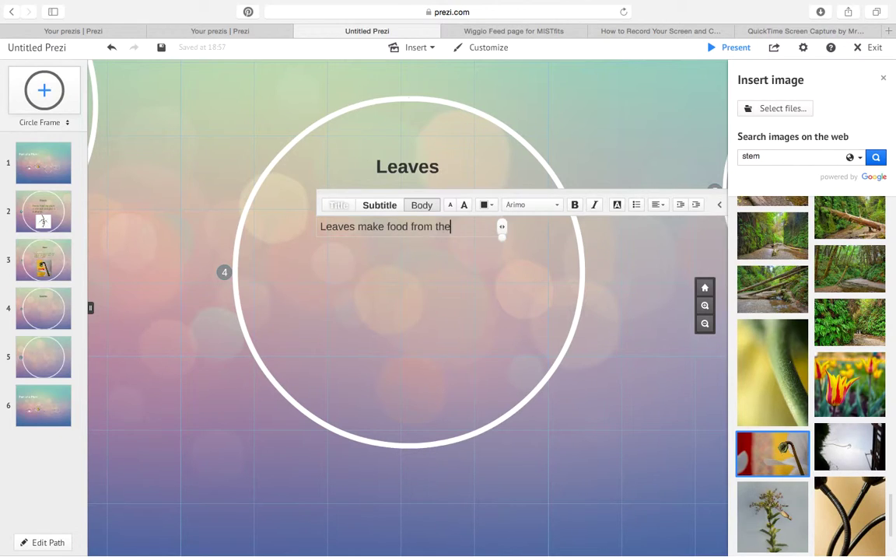
type(" sun for the plant")
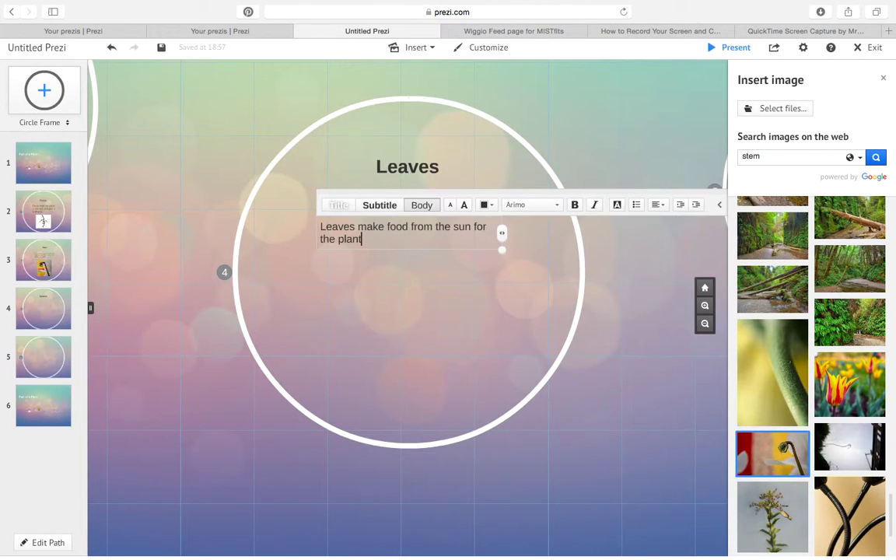
type(".")
left_click(515, 296)
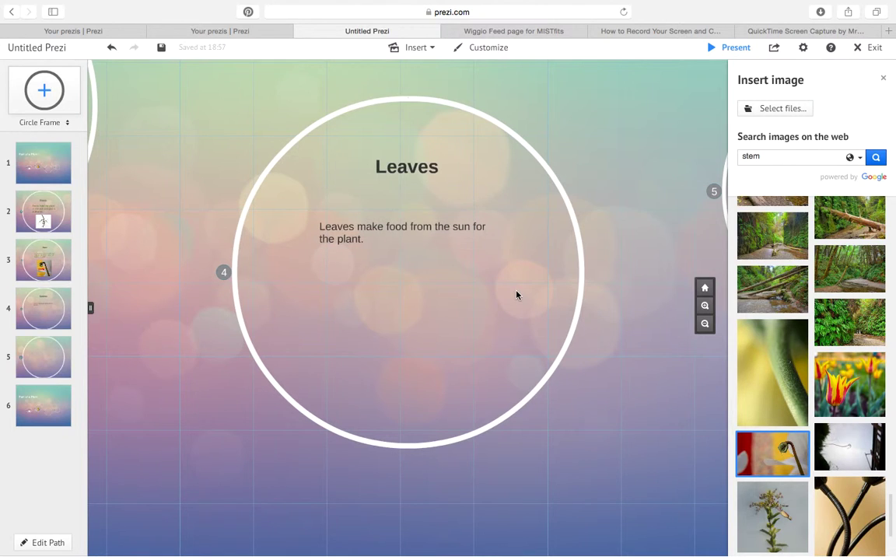
Step: Change the text colour of the Leaves description to dark green
left_click(377, 247)
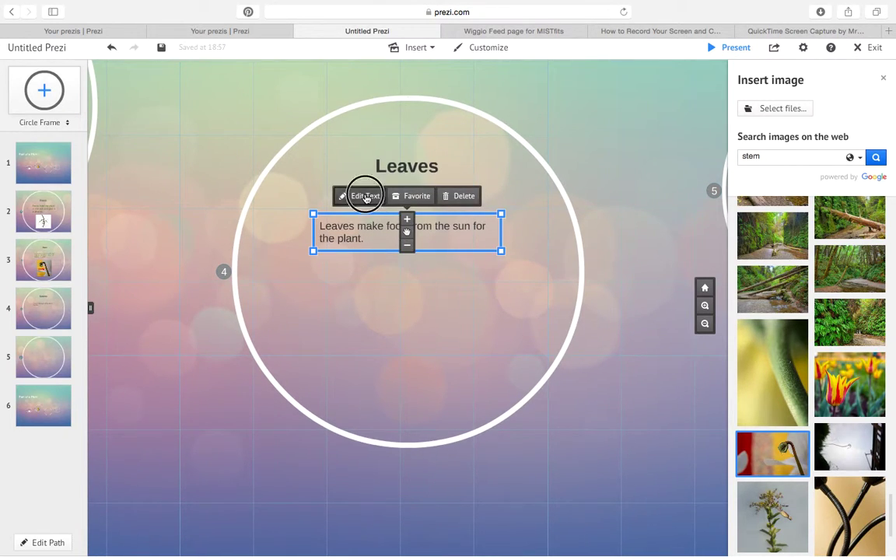
left_click(361, 196)
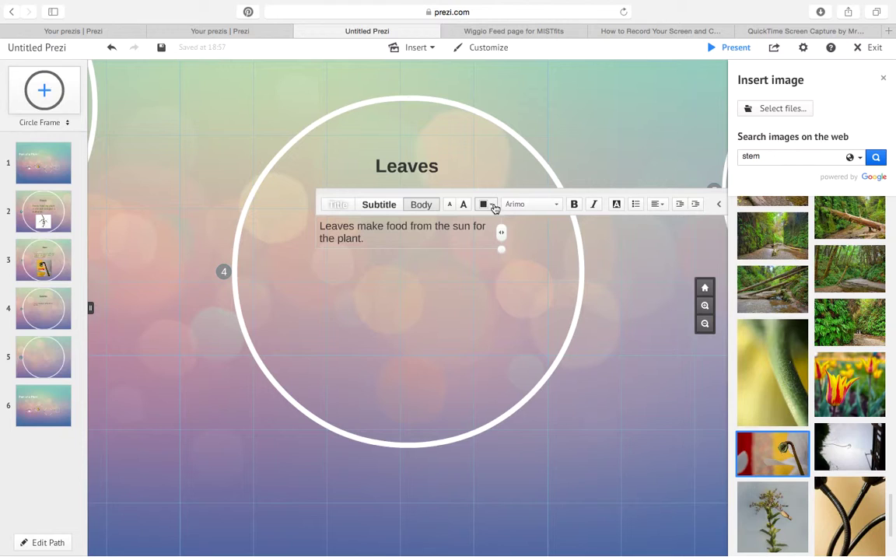
left_click(490, 205)
left_click(513, 183)
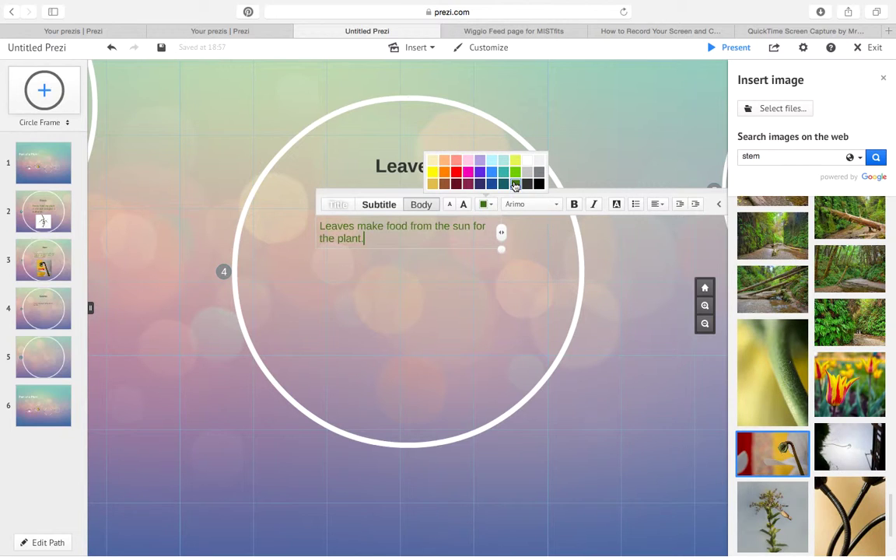
left_click(482, 333)
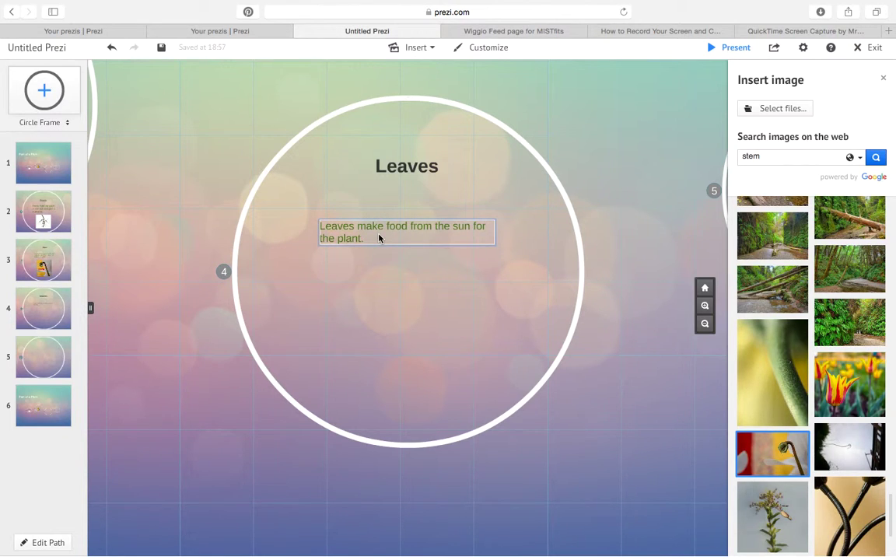
Step: Search the web images for "leaf" and insert the single green leaf on a white background into the Leaves frame
left_click_drag(766, 157, 734, 154)
key("BackSpace")
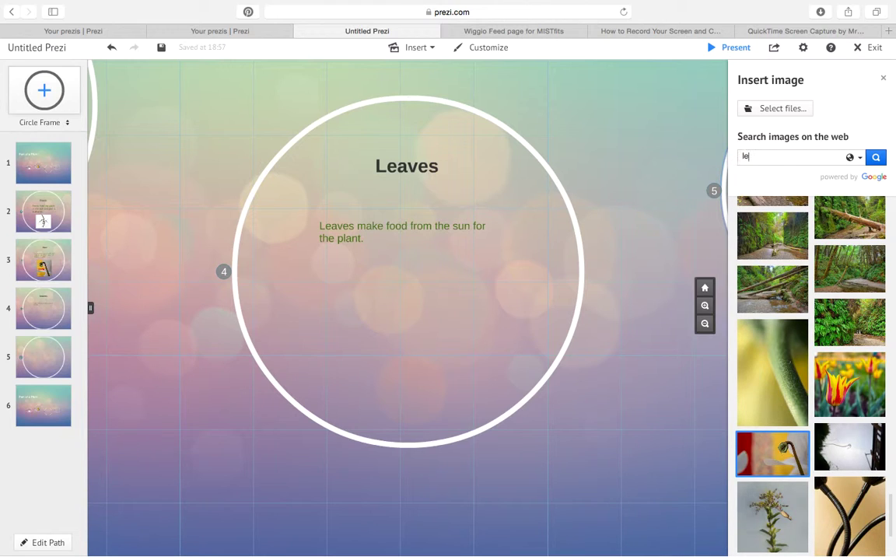
key("Return")
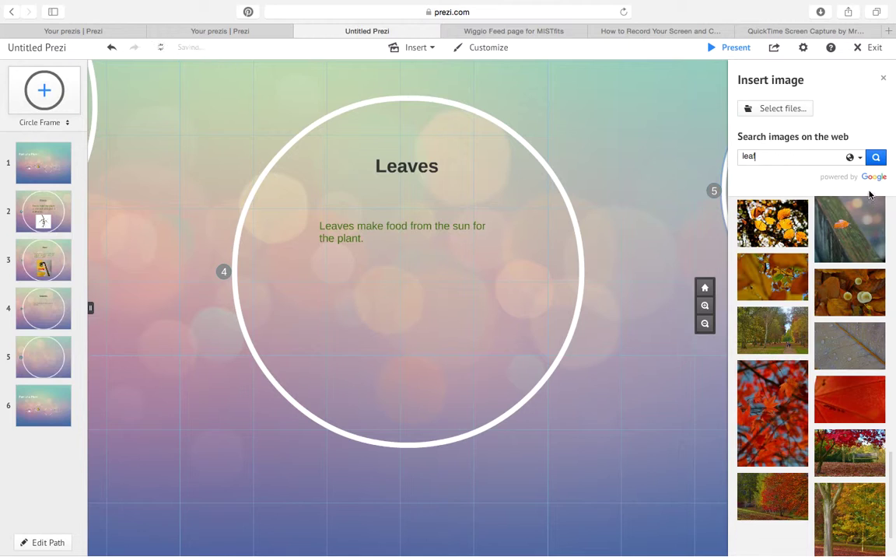
left_click_drag(891, 464, 891, 306)
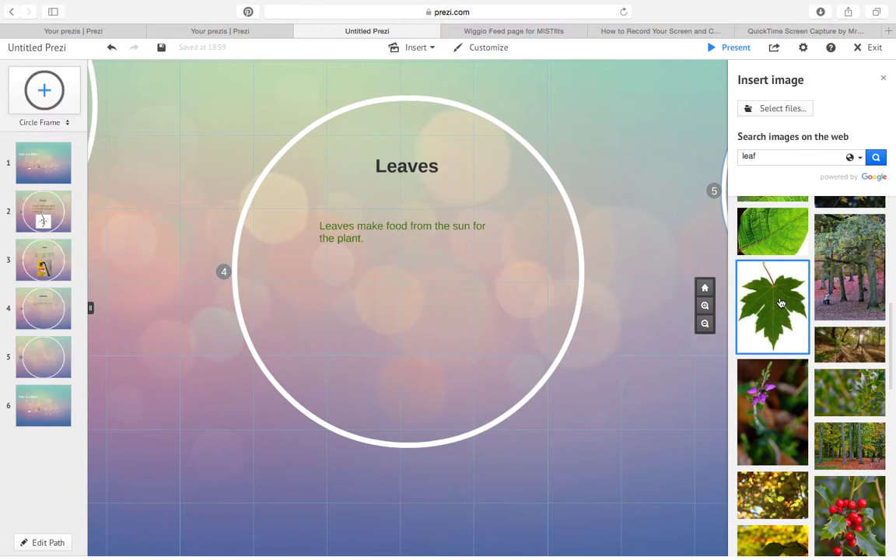
left_click(781, 304)
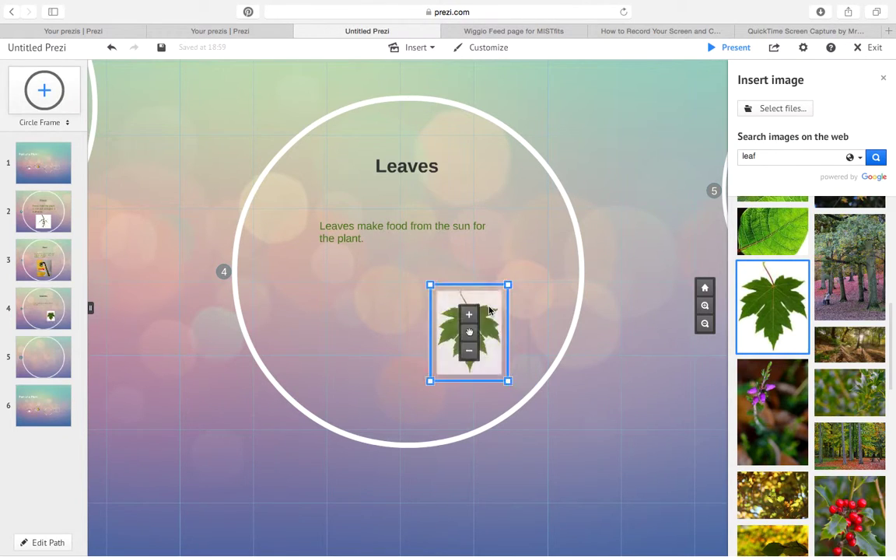
Step: Enlarge the leaf picture and centre it below the description inside the Leaves circle frame
left_click_drag(430, 284, 393, 253)
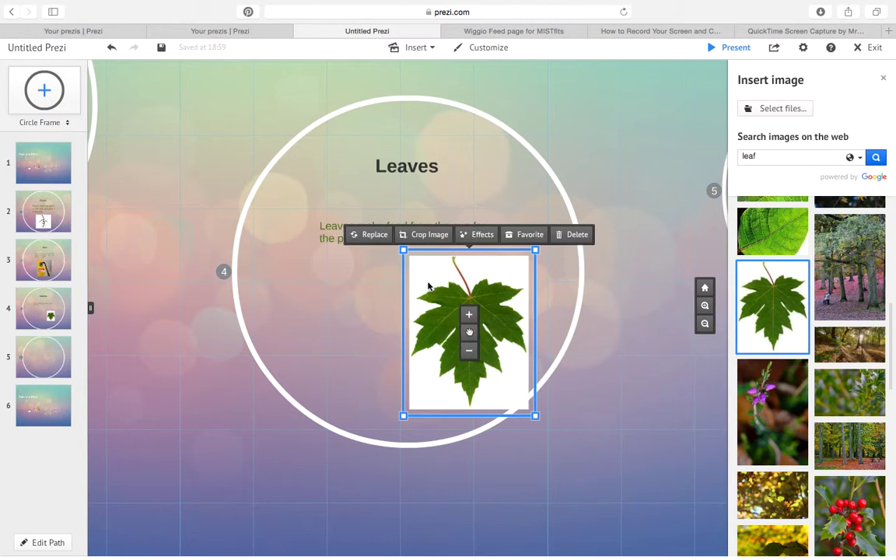
left_click_drag(469, 332, 408, 336)
left_click(508, 335)
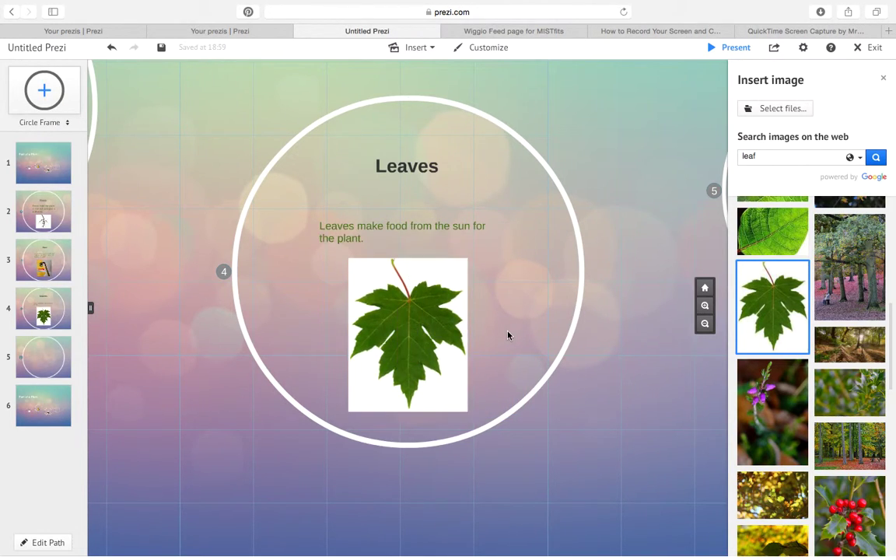
Step: Enter "Flower" as the heading of the fifth path point's circle frame
left_click(47, 362)
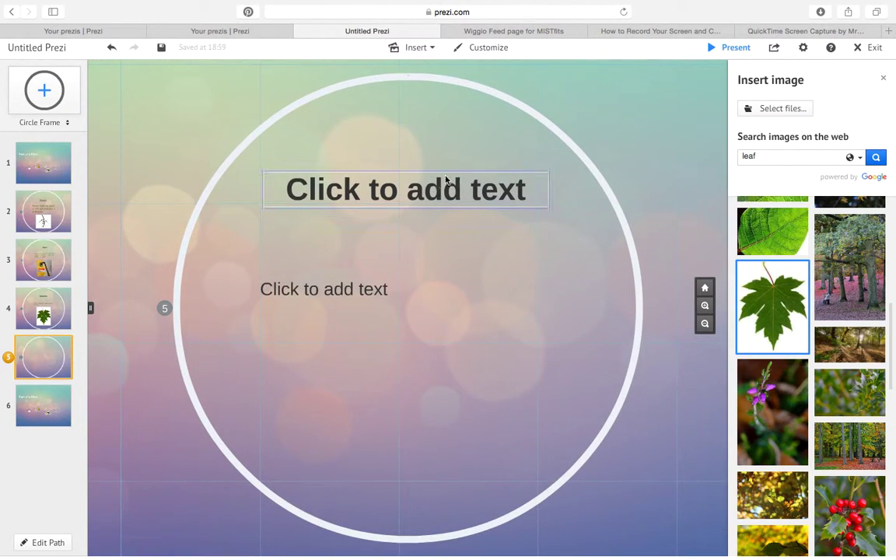
left_click(486, 192)
type("Flower")
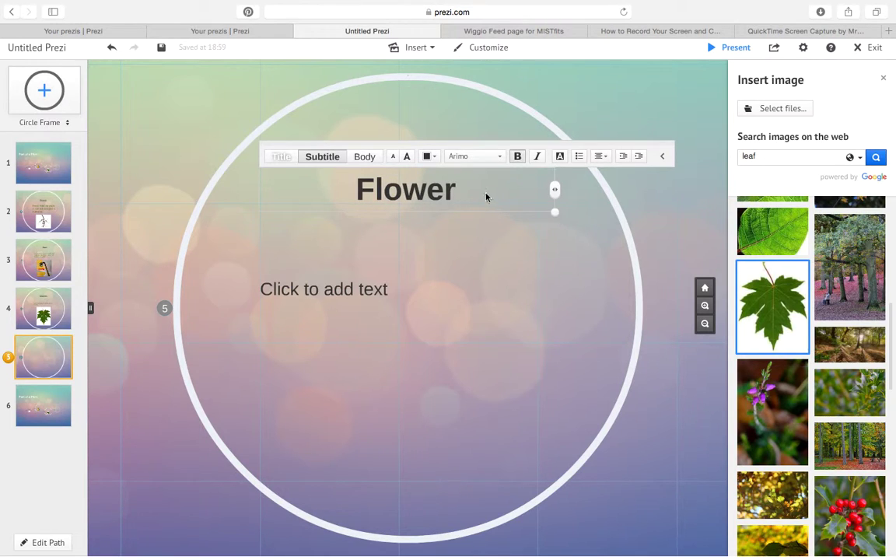
Step: Enter "The flower attracts insects and birds to pollinate the leaf so a new plant will grow." as the description below the "Flower" heading
left_click(434, 292)
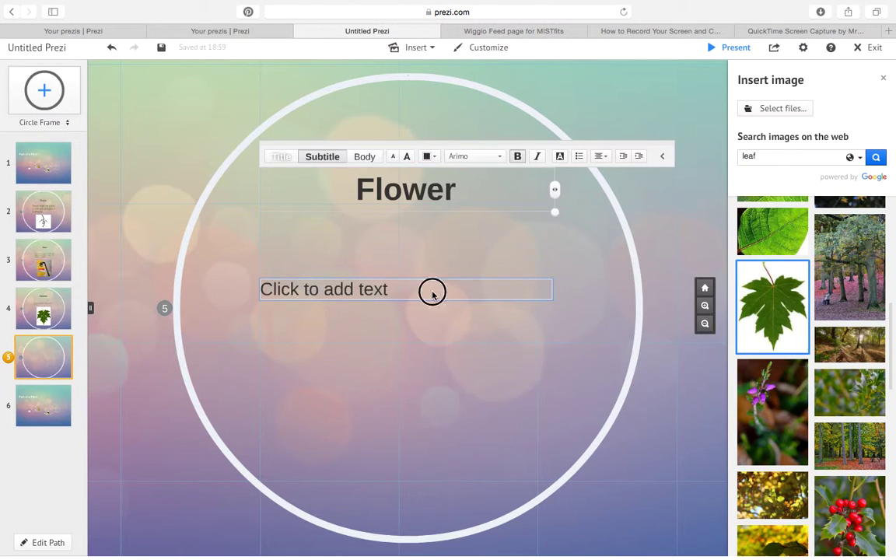
type("The f")
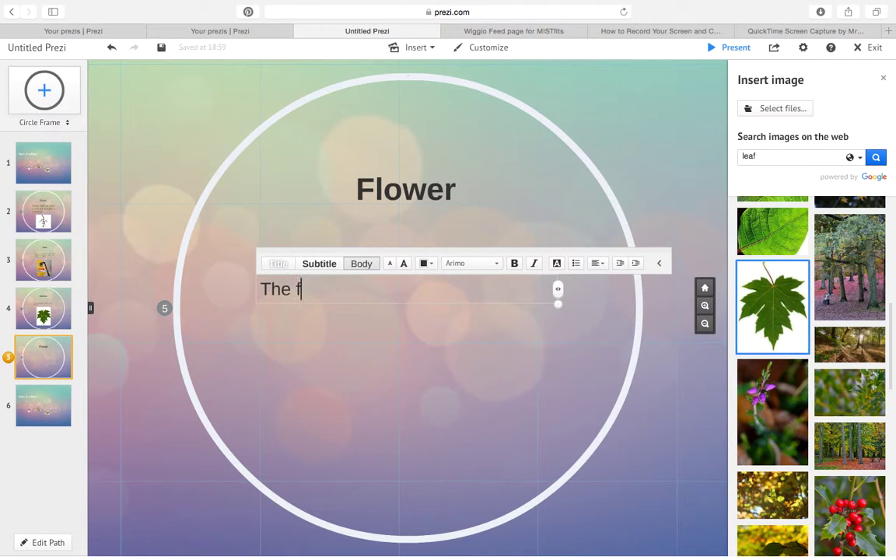
type("lower attract")
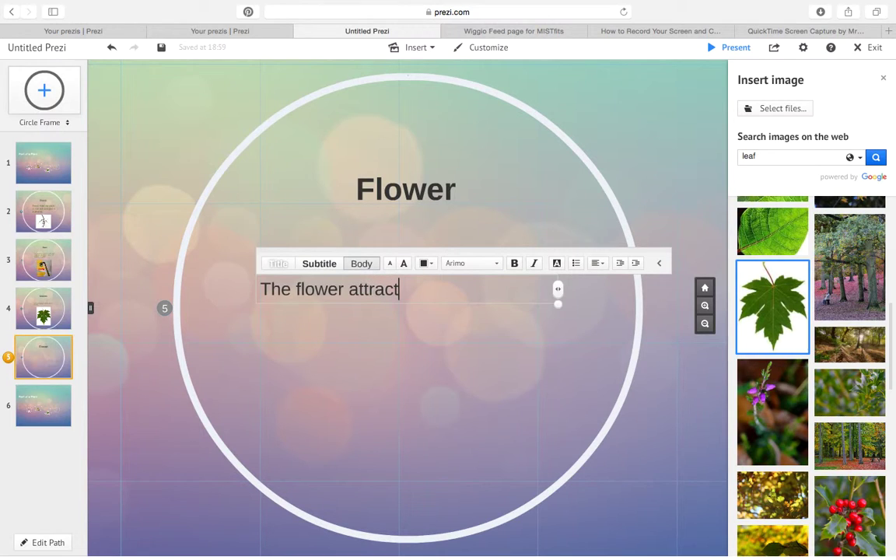
type("s insects and b")
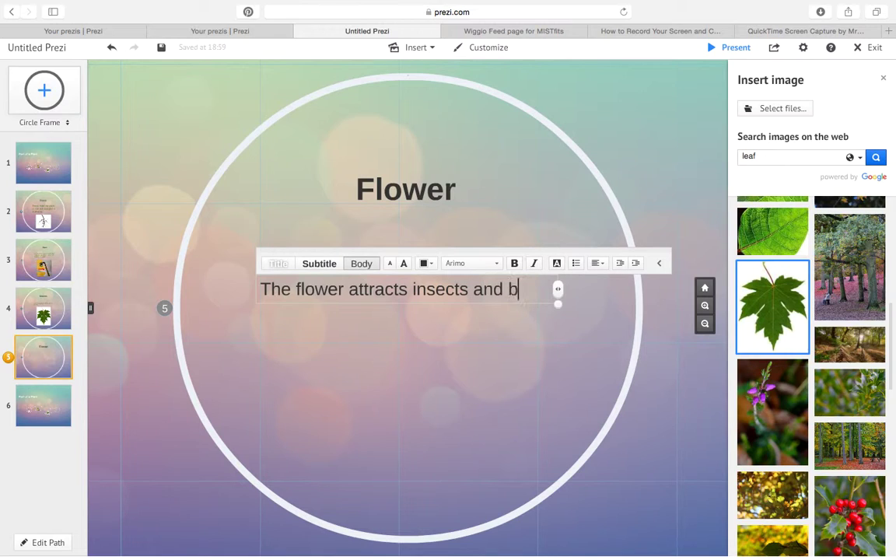
type("irds to p")
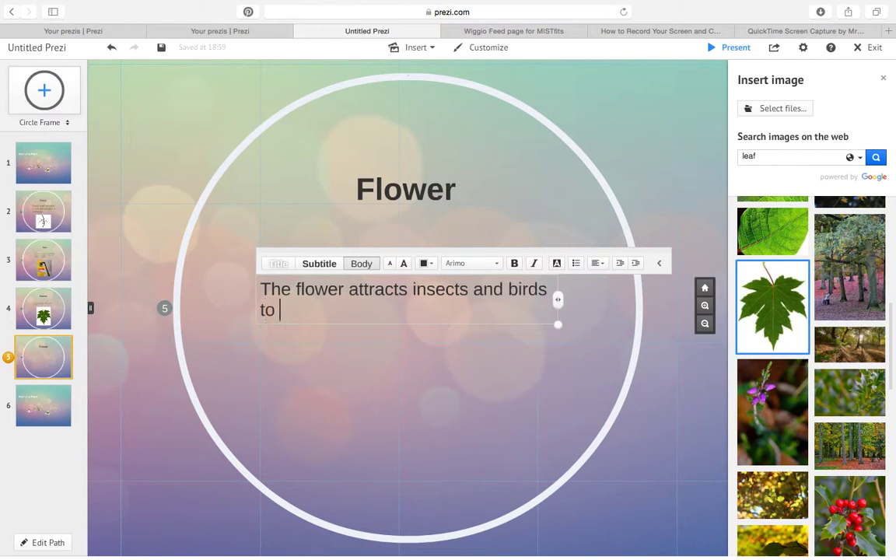
type("ollina")
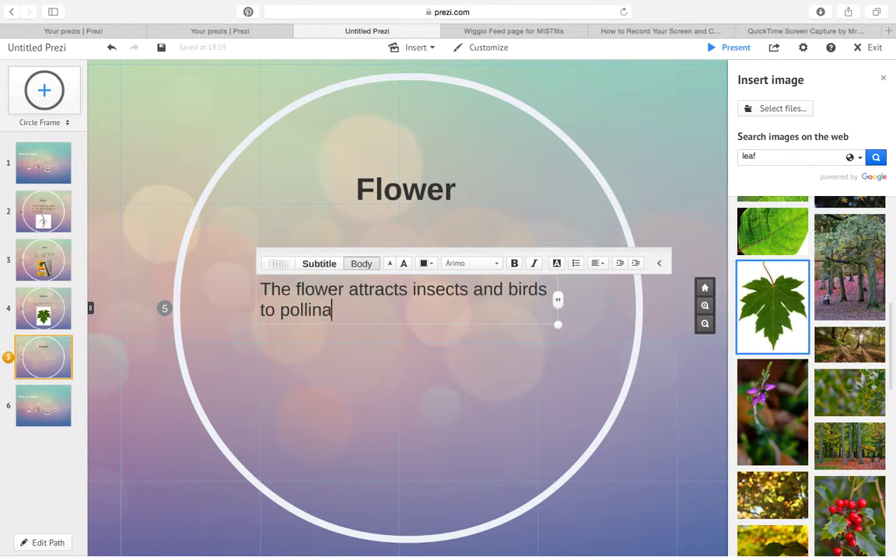
type("te the ")
type("leave")
key("BackSpace")
key("BackSpace")
type("f so a new ")
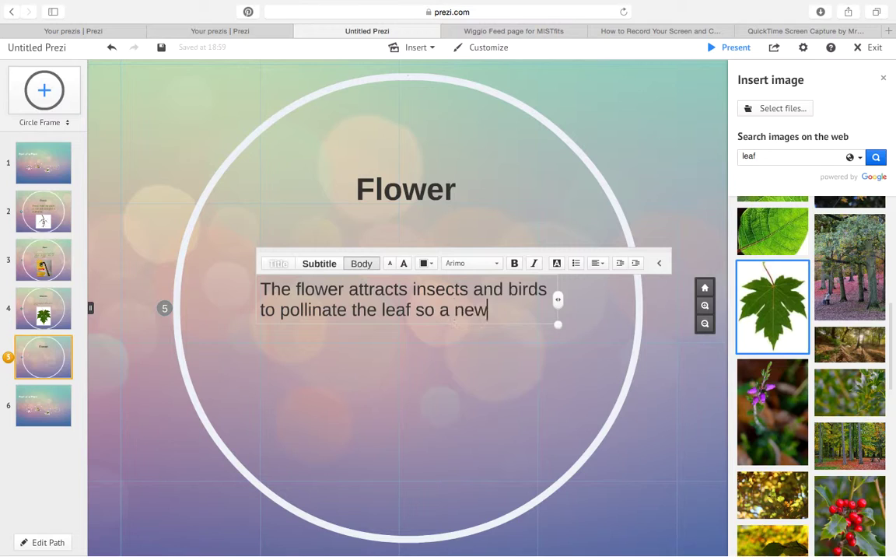
type("plant will grow")
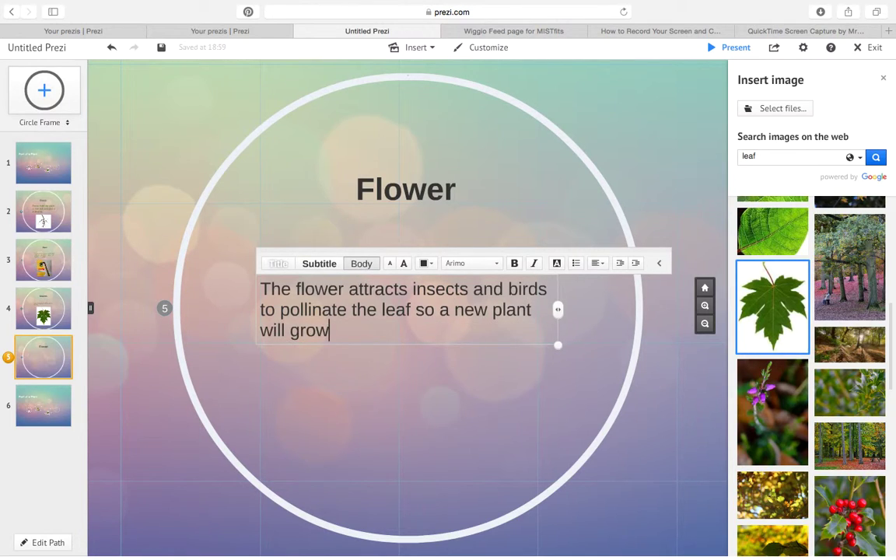
type(".")
left_click(497, 381)
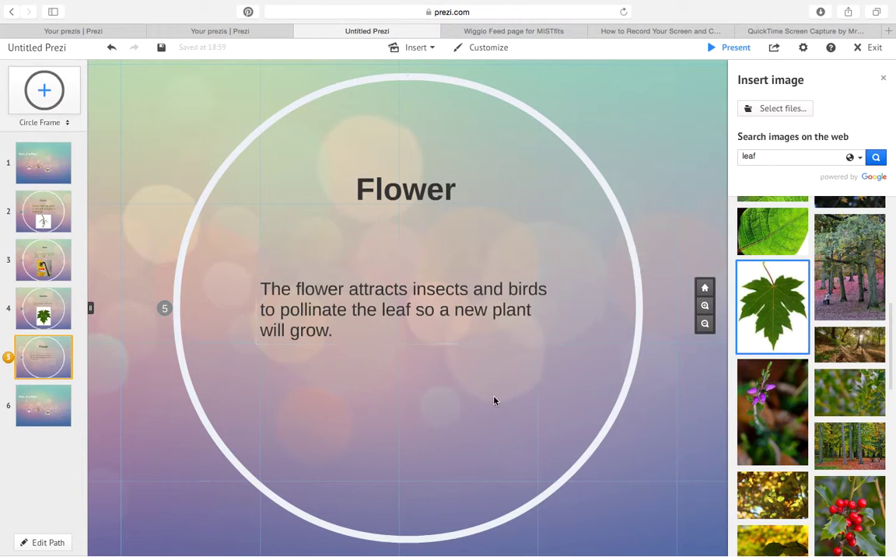
Step: Select the description text box below the "Flower" heading
left_click(439, 325)
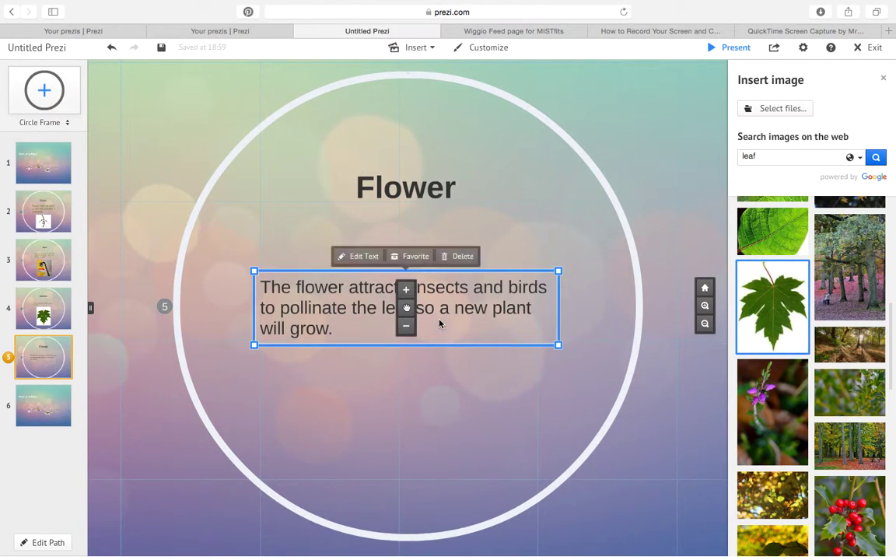